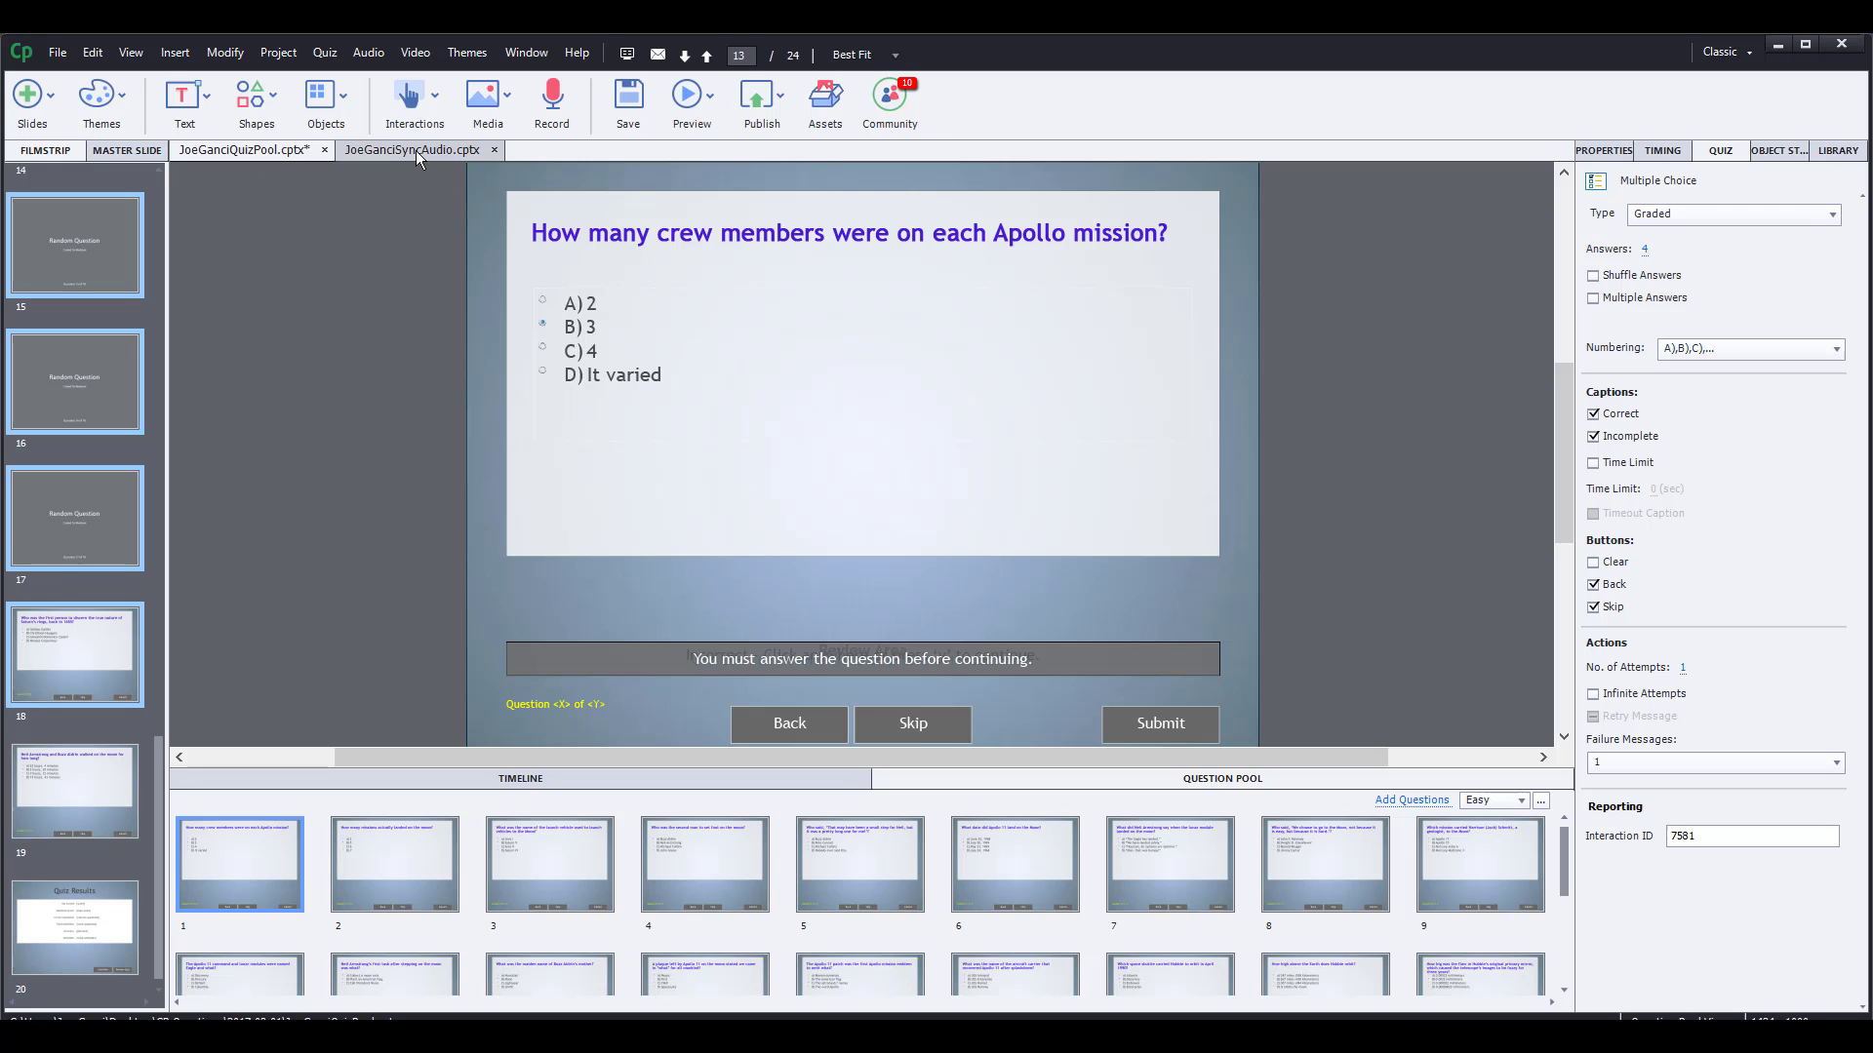
Step: Switch to the JoeGanciSyncAudio.cptx project and scroll through its slide filmstrip
left_click(416, 150)
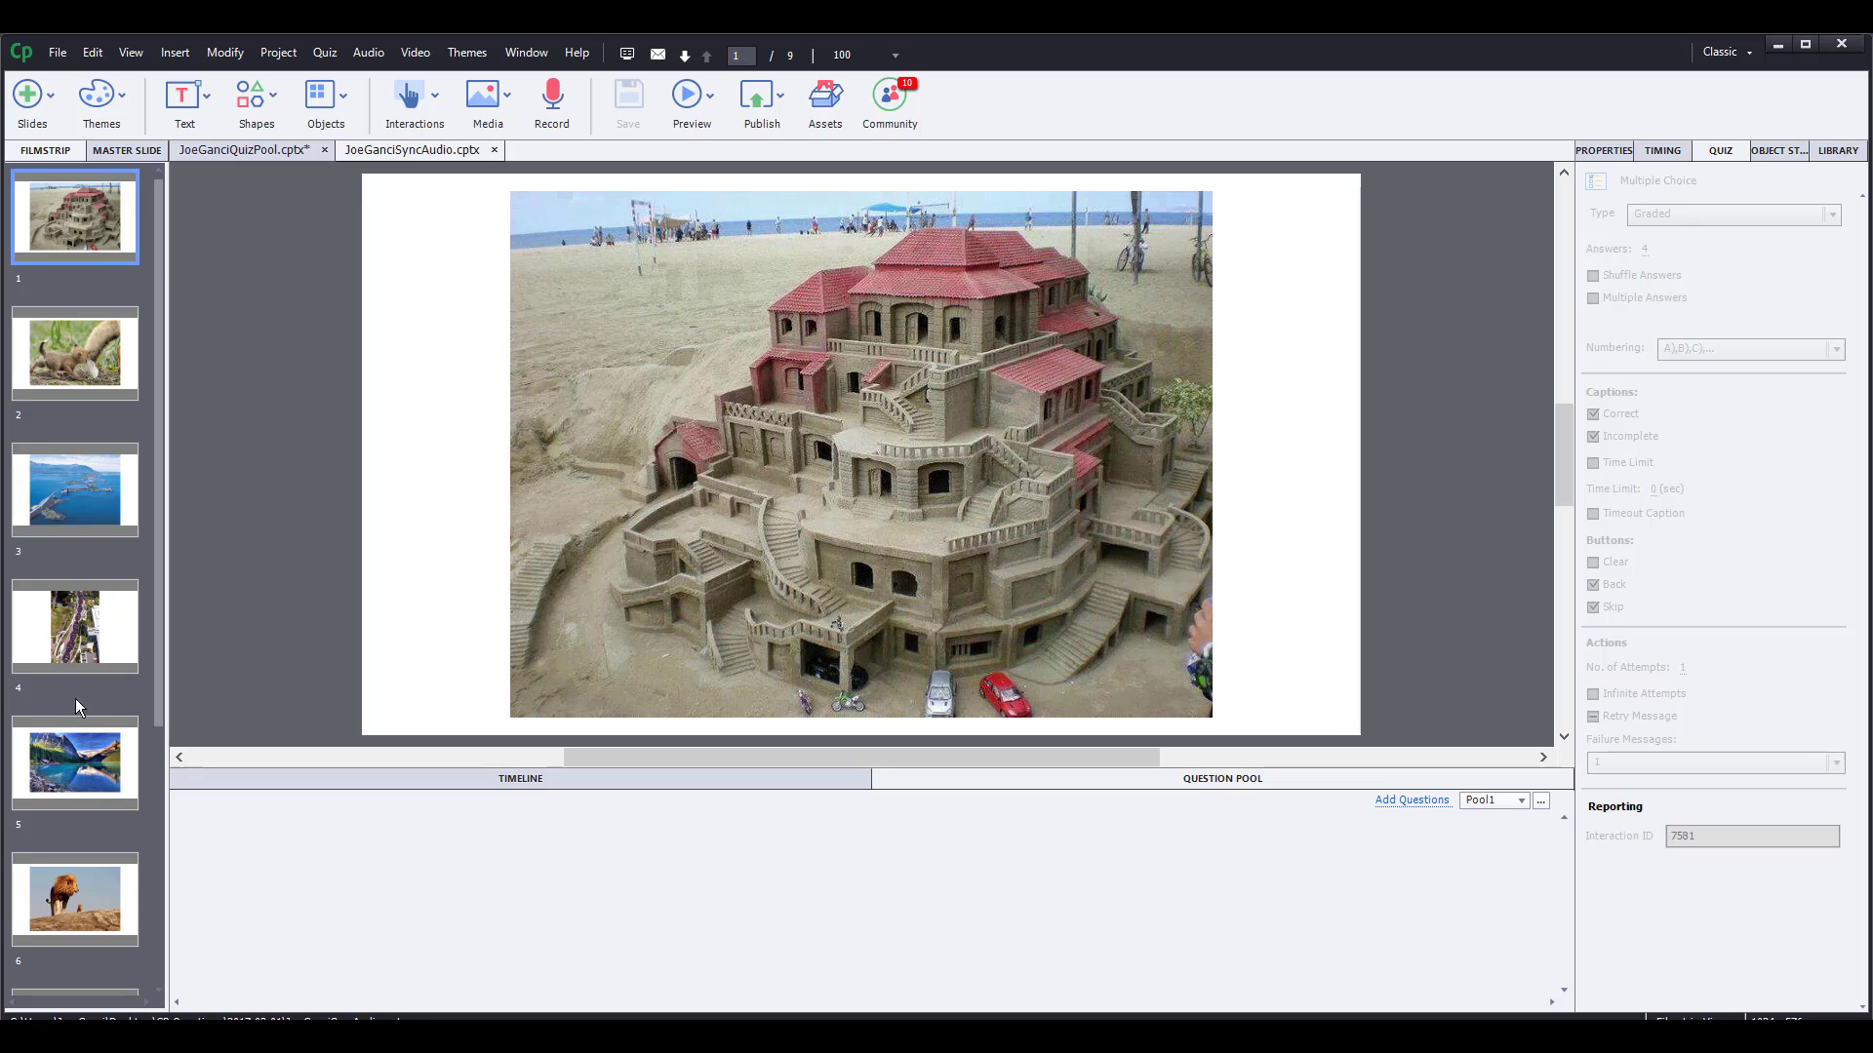
scroll(47, 296, "down", 3)
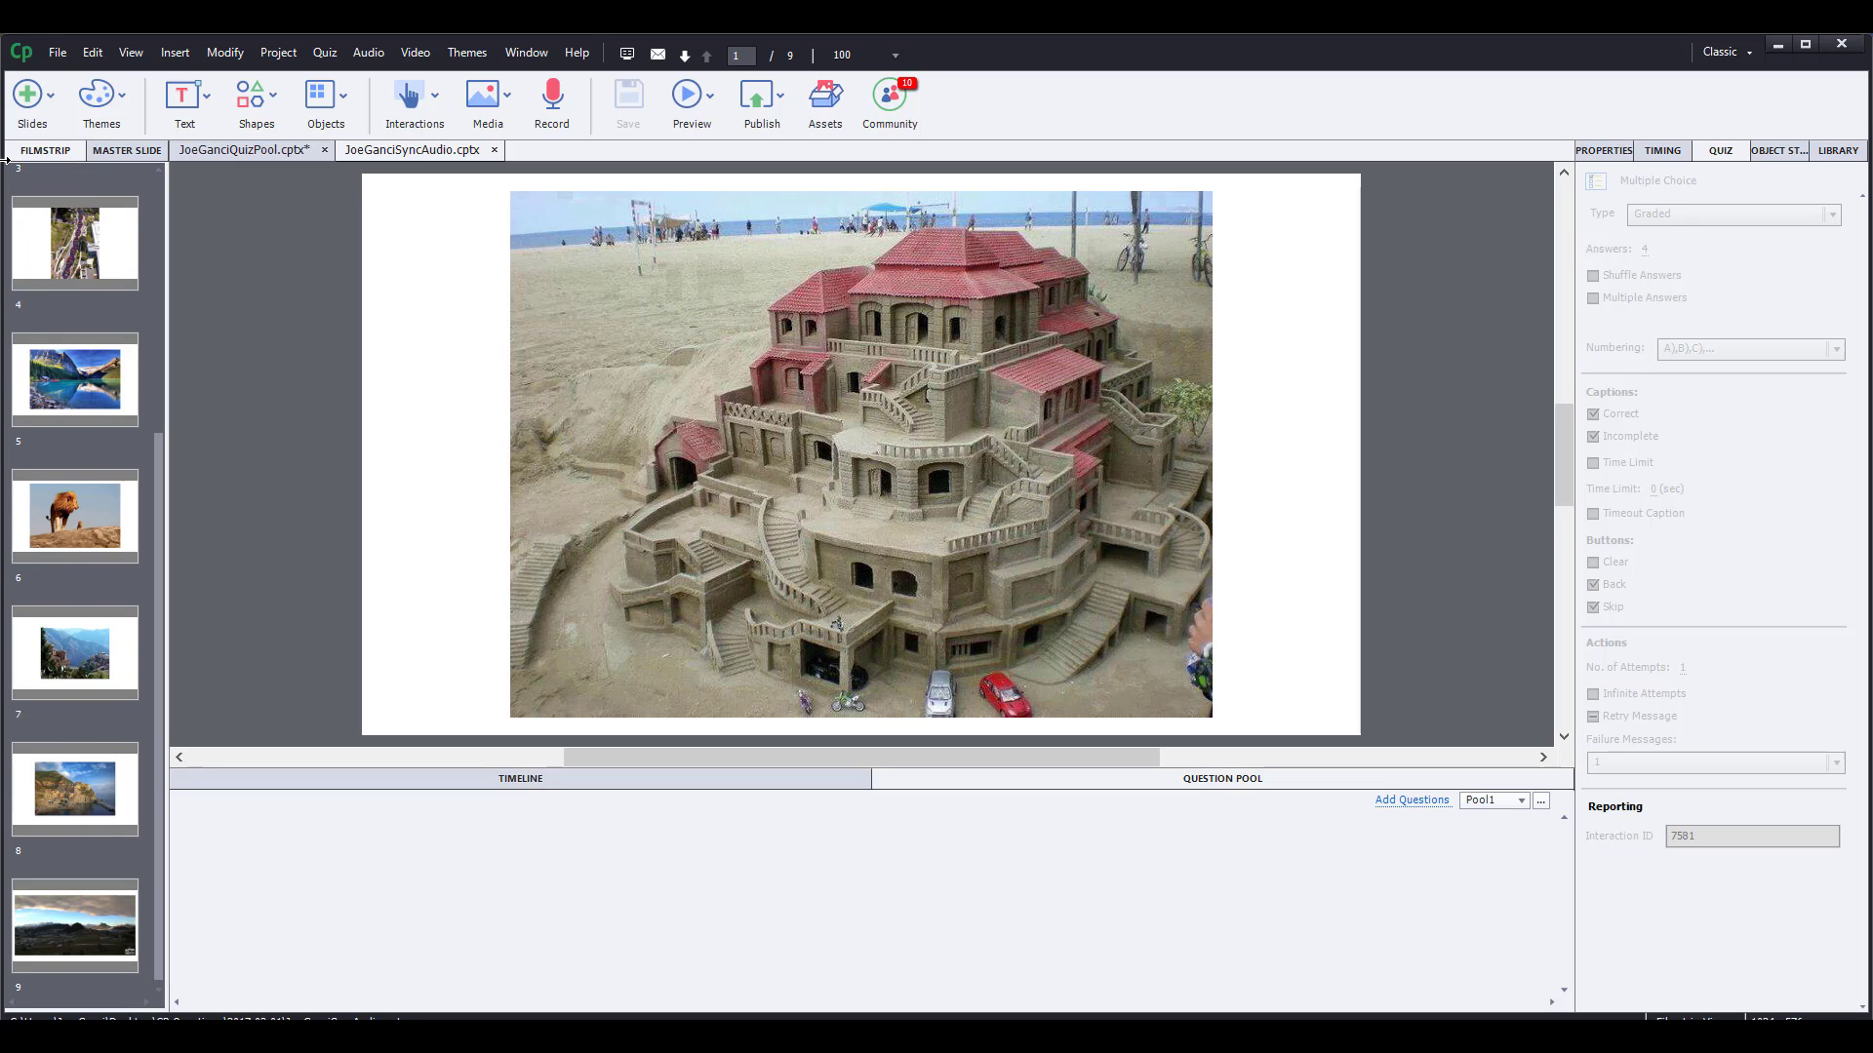
scroll(30, 770, "up", 3)
scroll(34, 761, "down", 3)
scroll(92, 952, "up", 3)
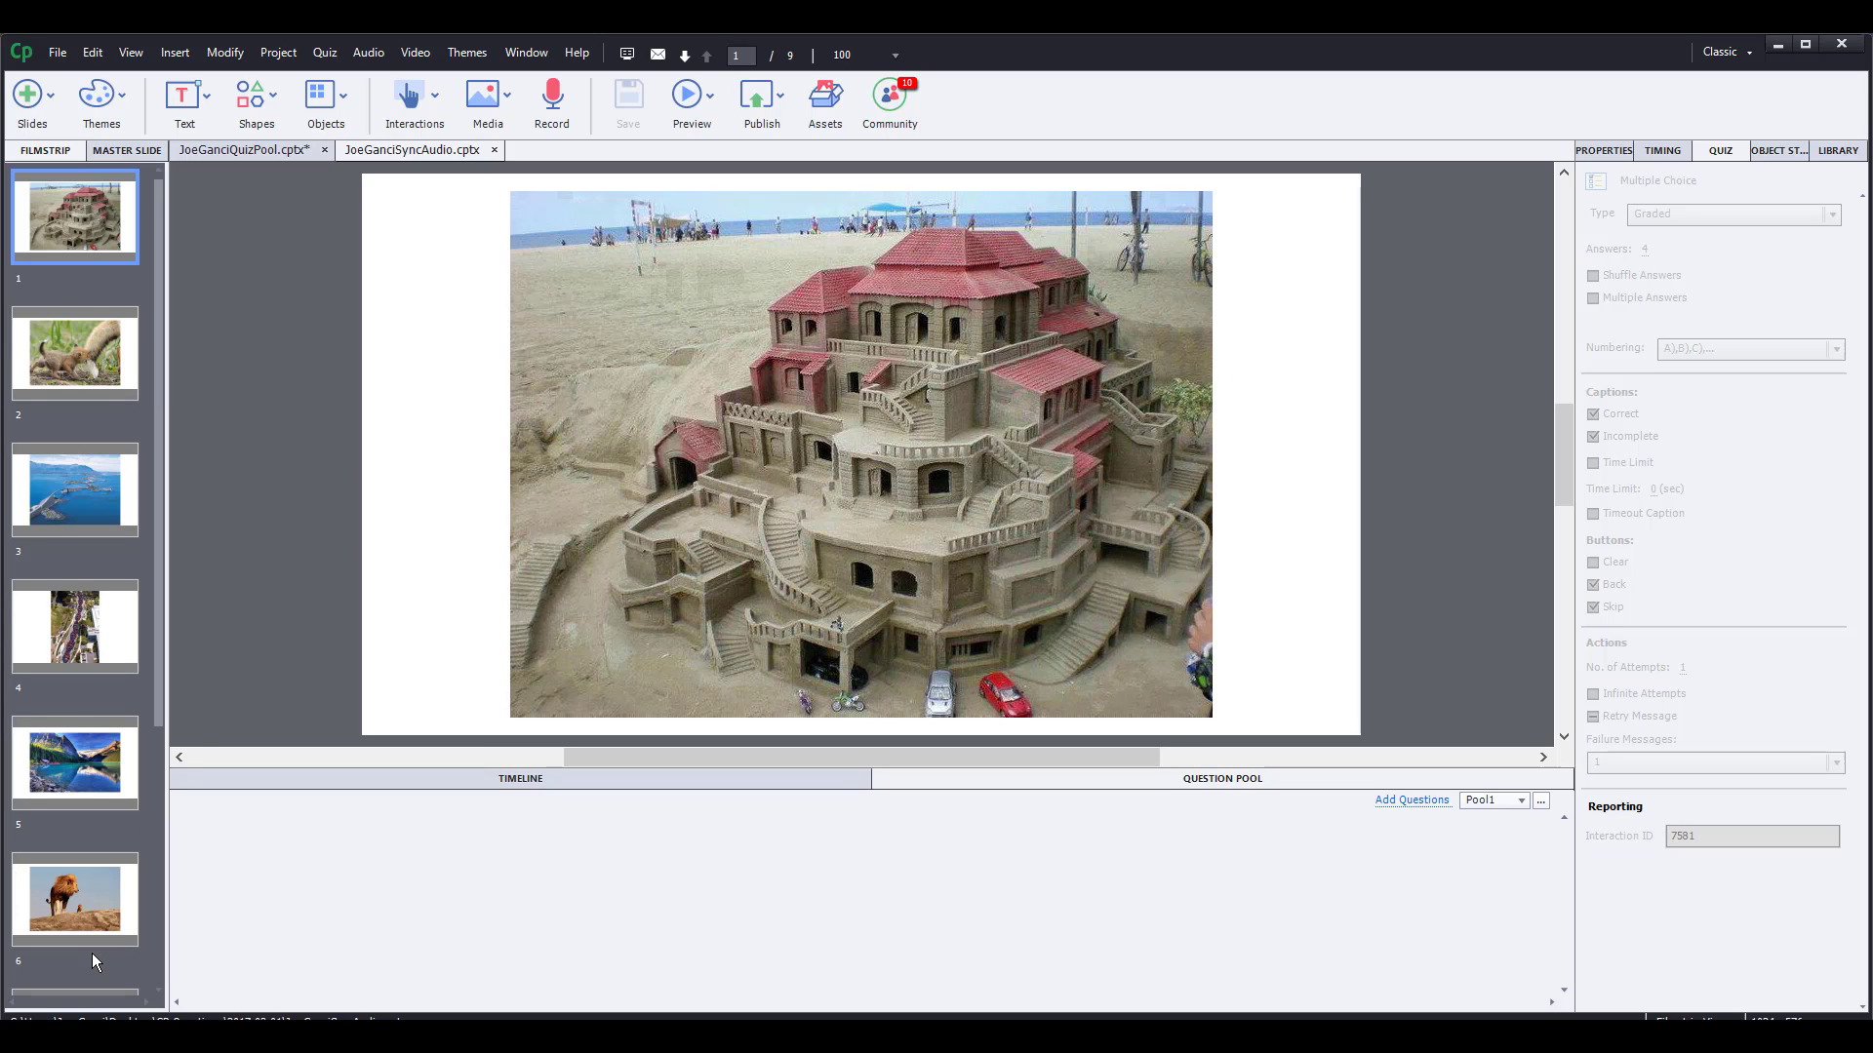
Step: Show the Timeline, look at slides 5, 4 and 3, then return to sandcastle slide 1
left_click(446, 781)
left_click(68, 747)
left_click(68, 665)
left_click(84, 524)
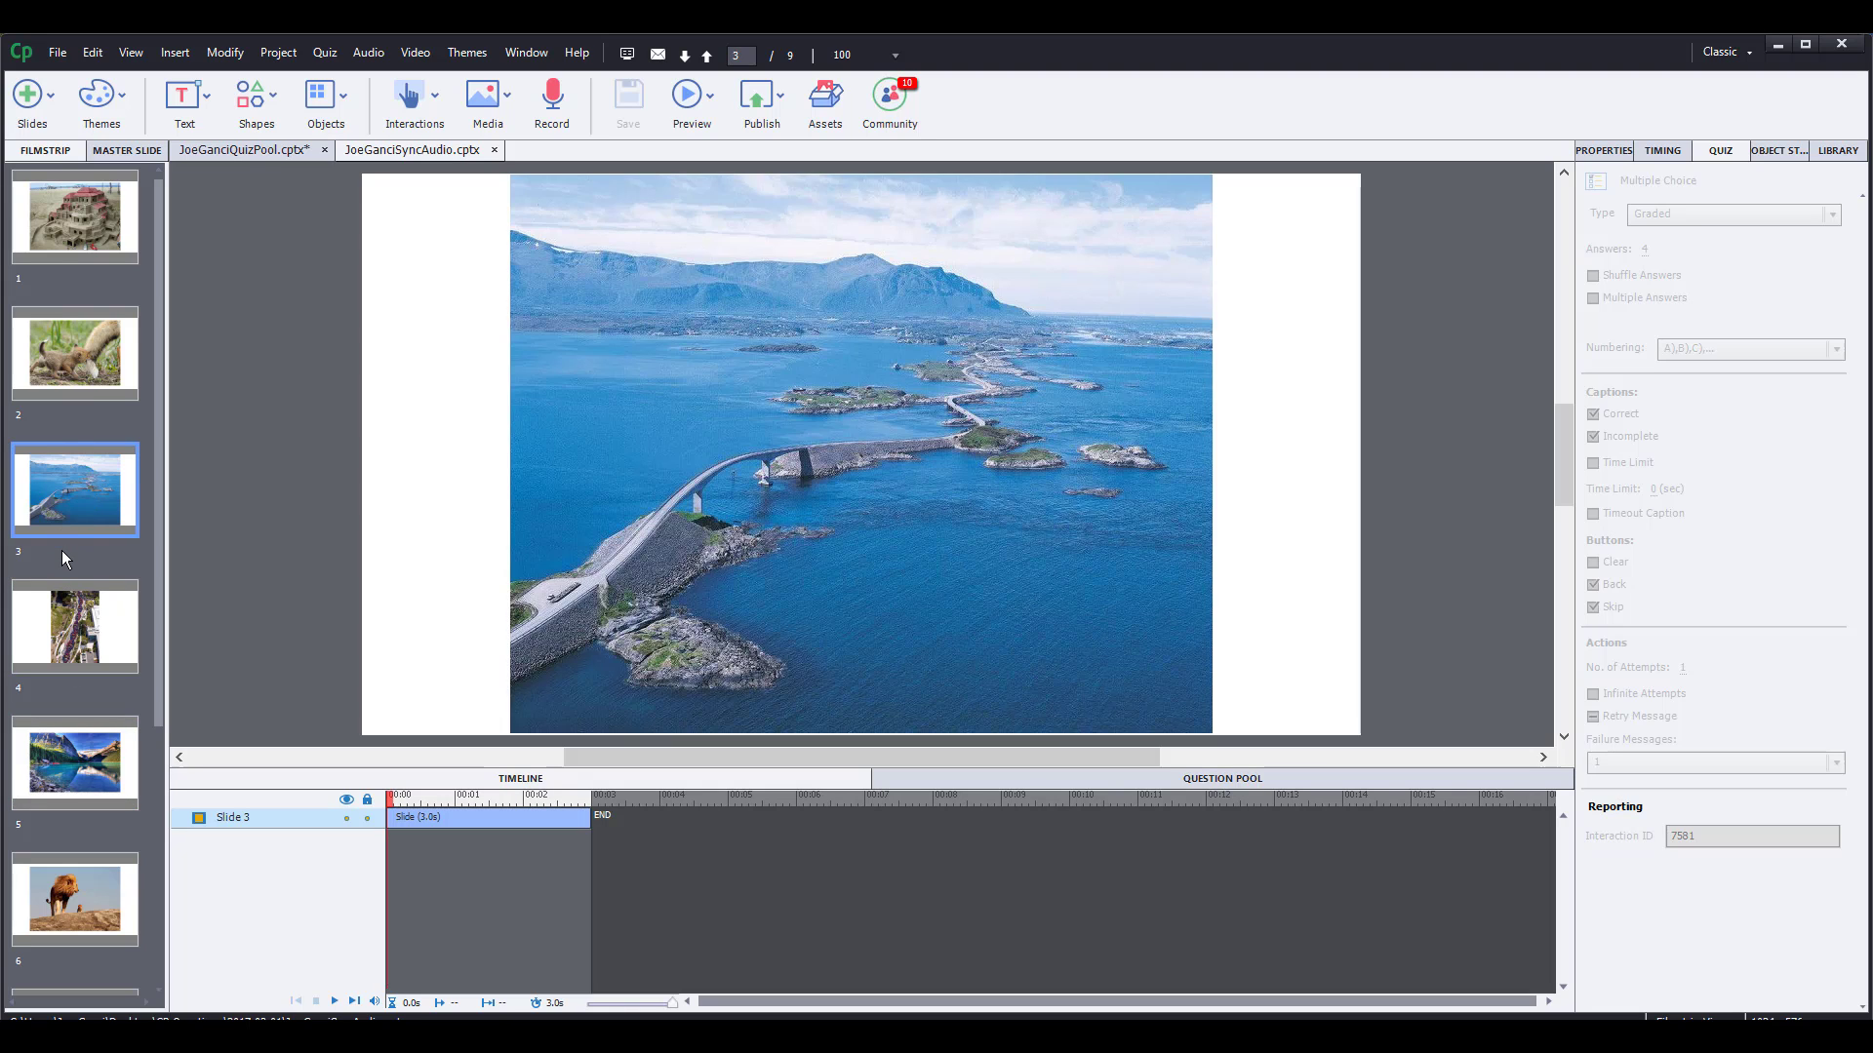
left_click(87, 223)
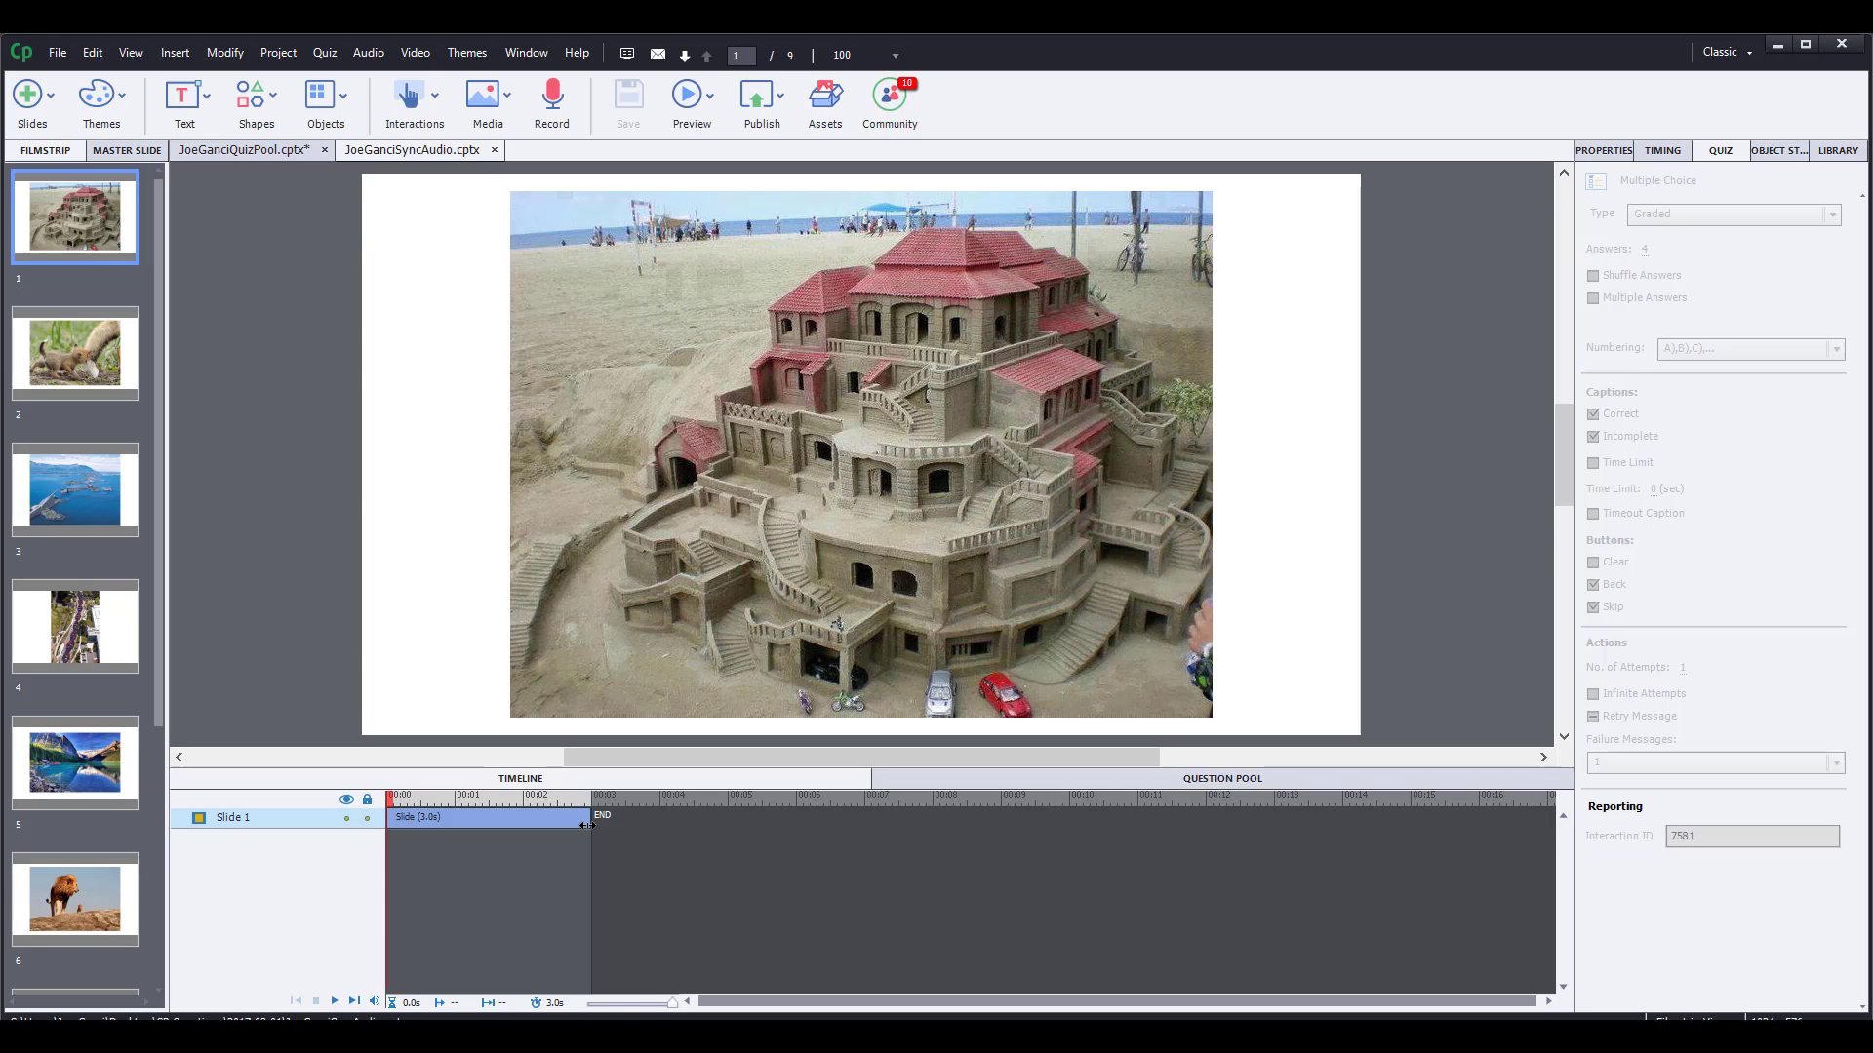
Step: Drag the end of Slide 1's timeline bar so the sandcastle slide runs 7.4 seconds
left_click_drag(588, 826, 890, 859)
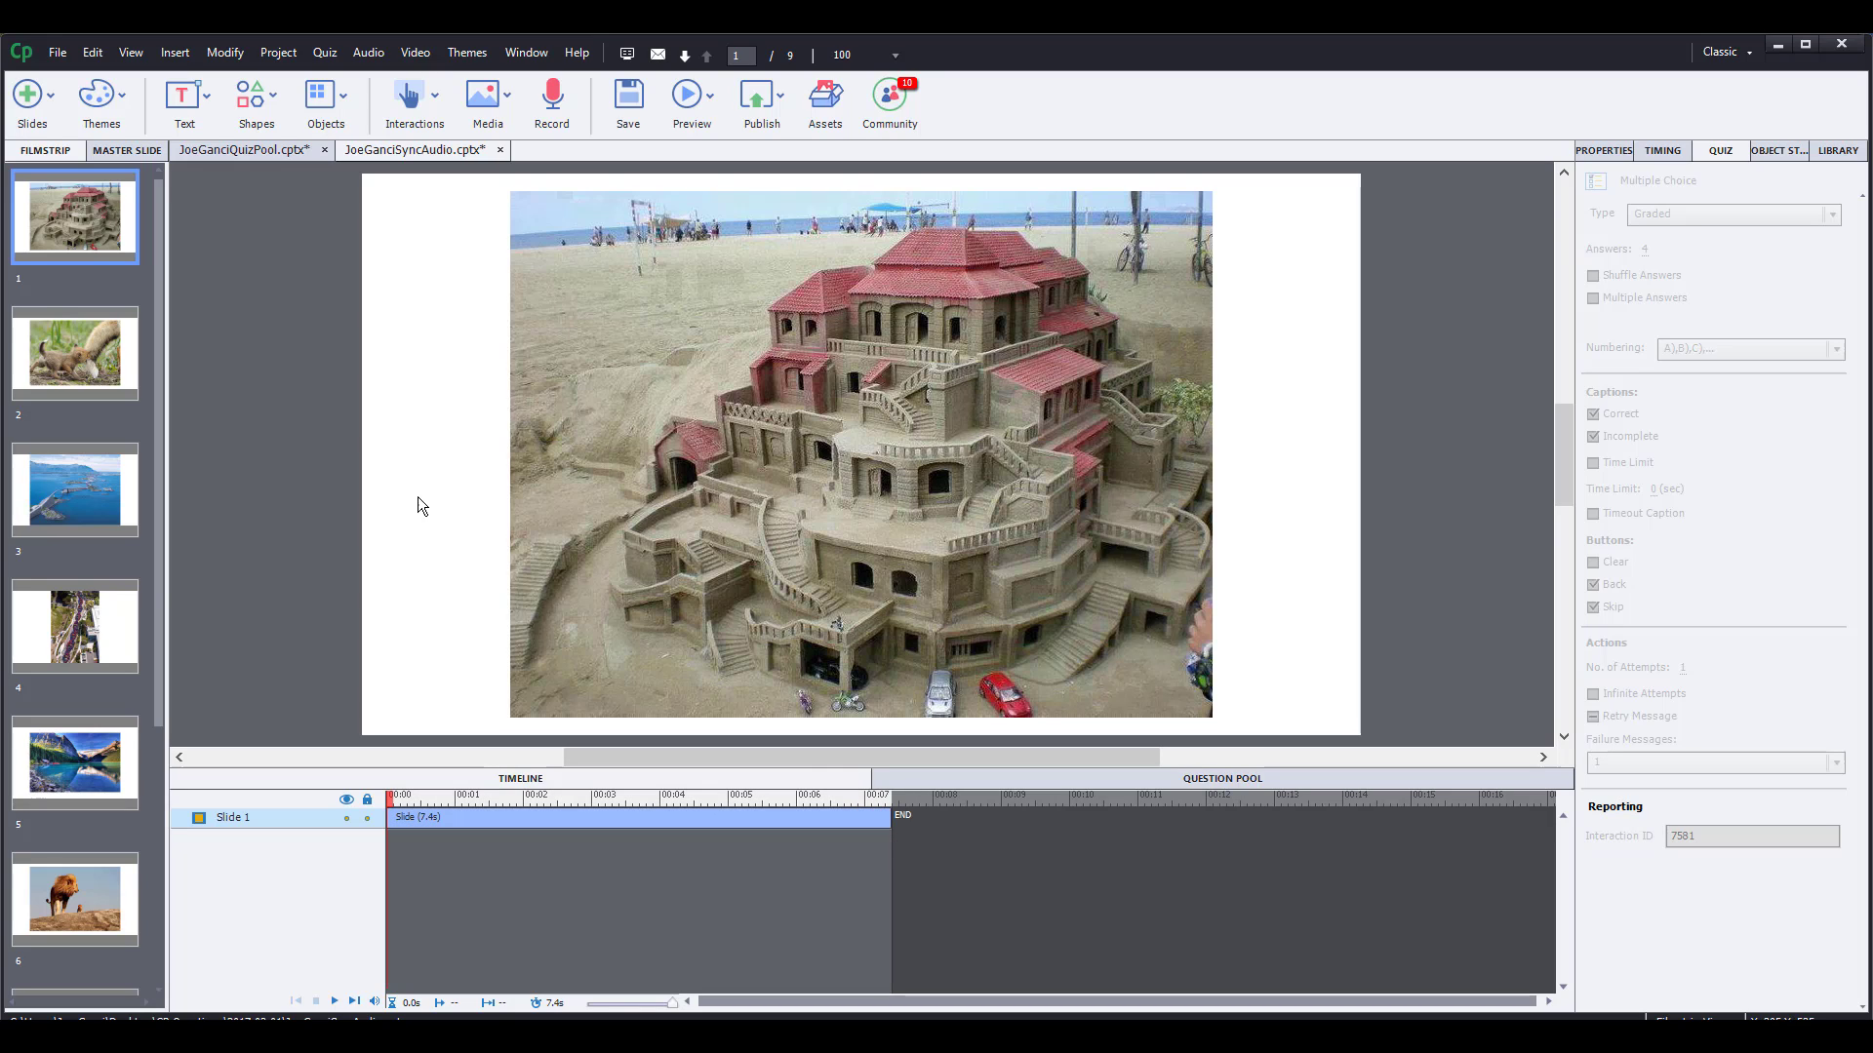
Step: Import 05 L'Estate 2.mp3 through Media > Audio for the sandcastle slide
left_click(485, 96)
left_click(536, 232)
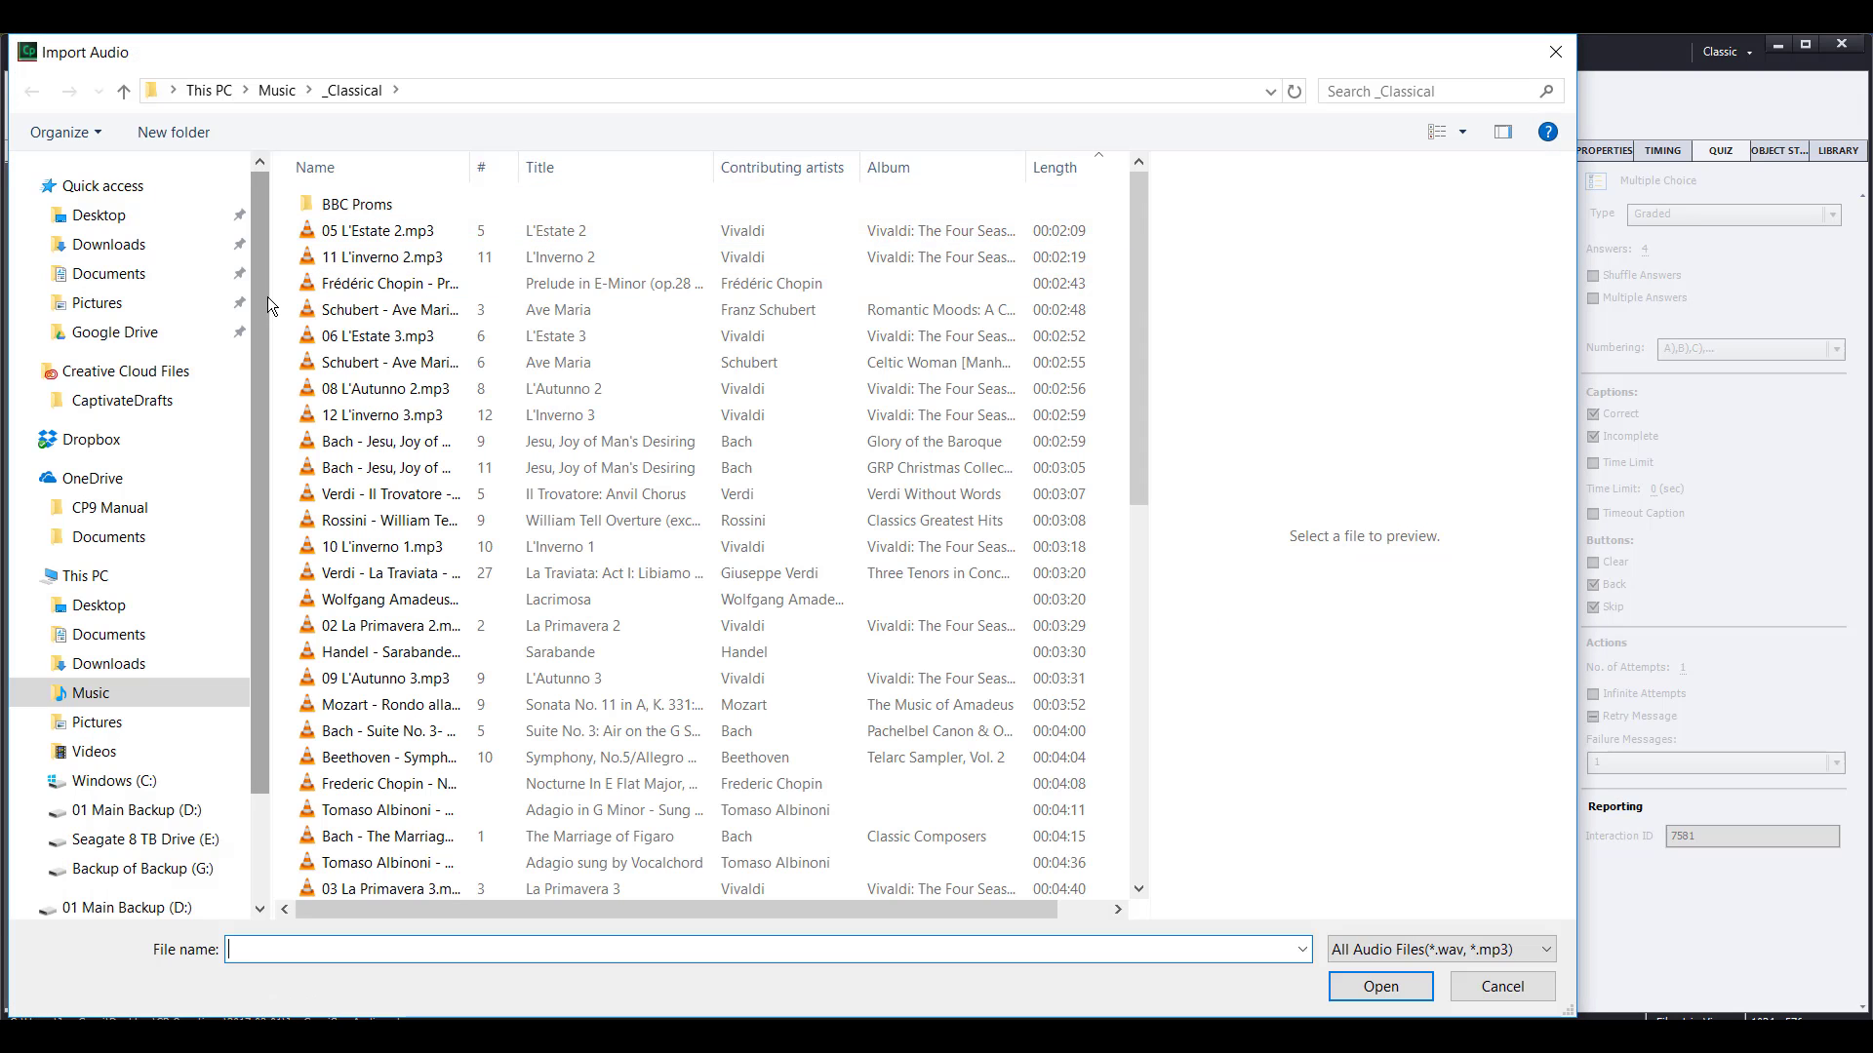
left_click(449, 232)
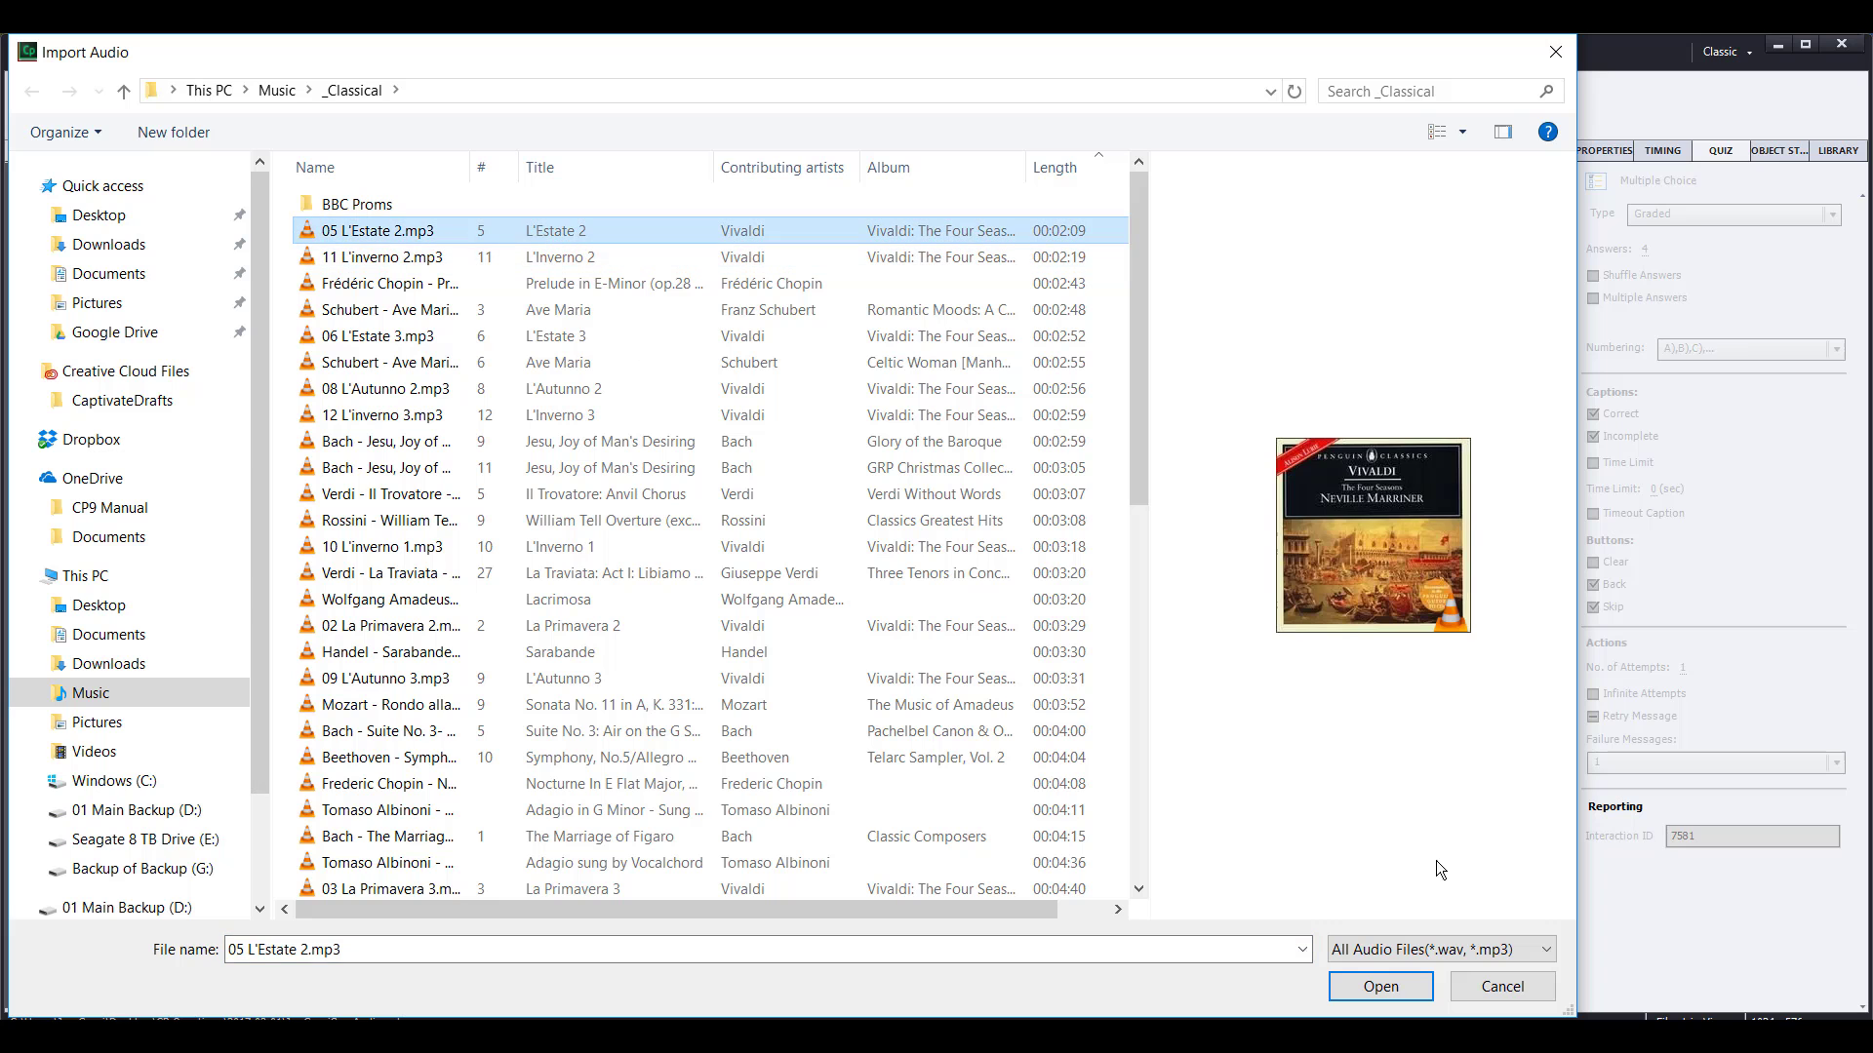
left_click(1364, 985)
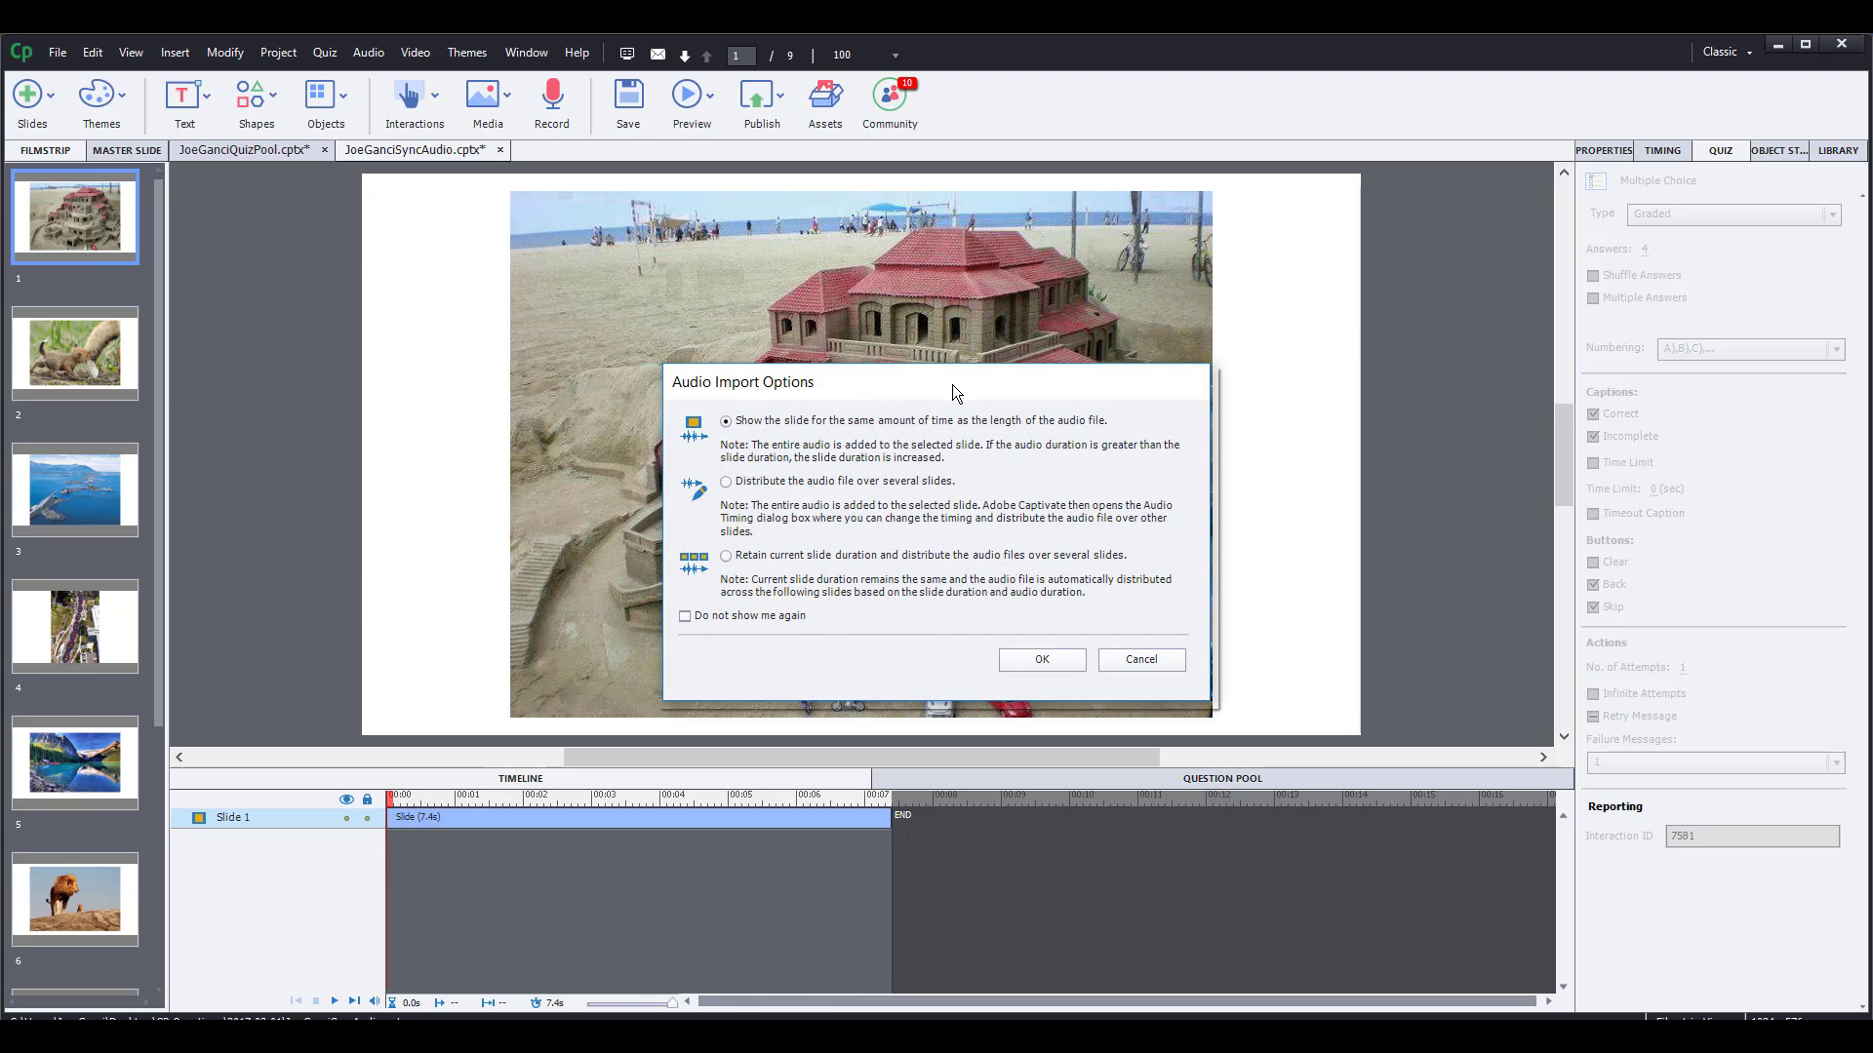
Step: Choose 'Retain current slide duration and distribute the audio files over several slides' and confirm
left_click_drag(952, 384, 653, 240)
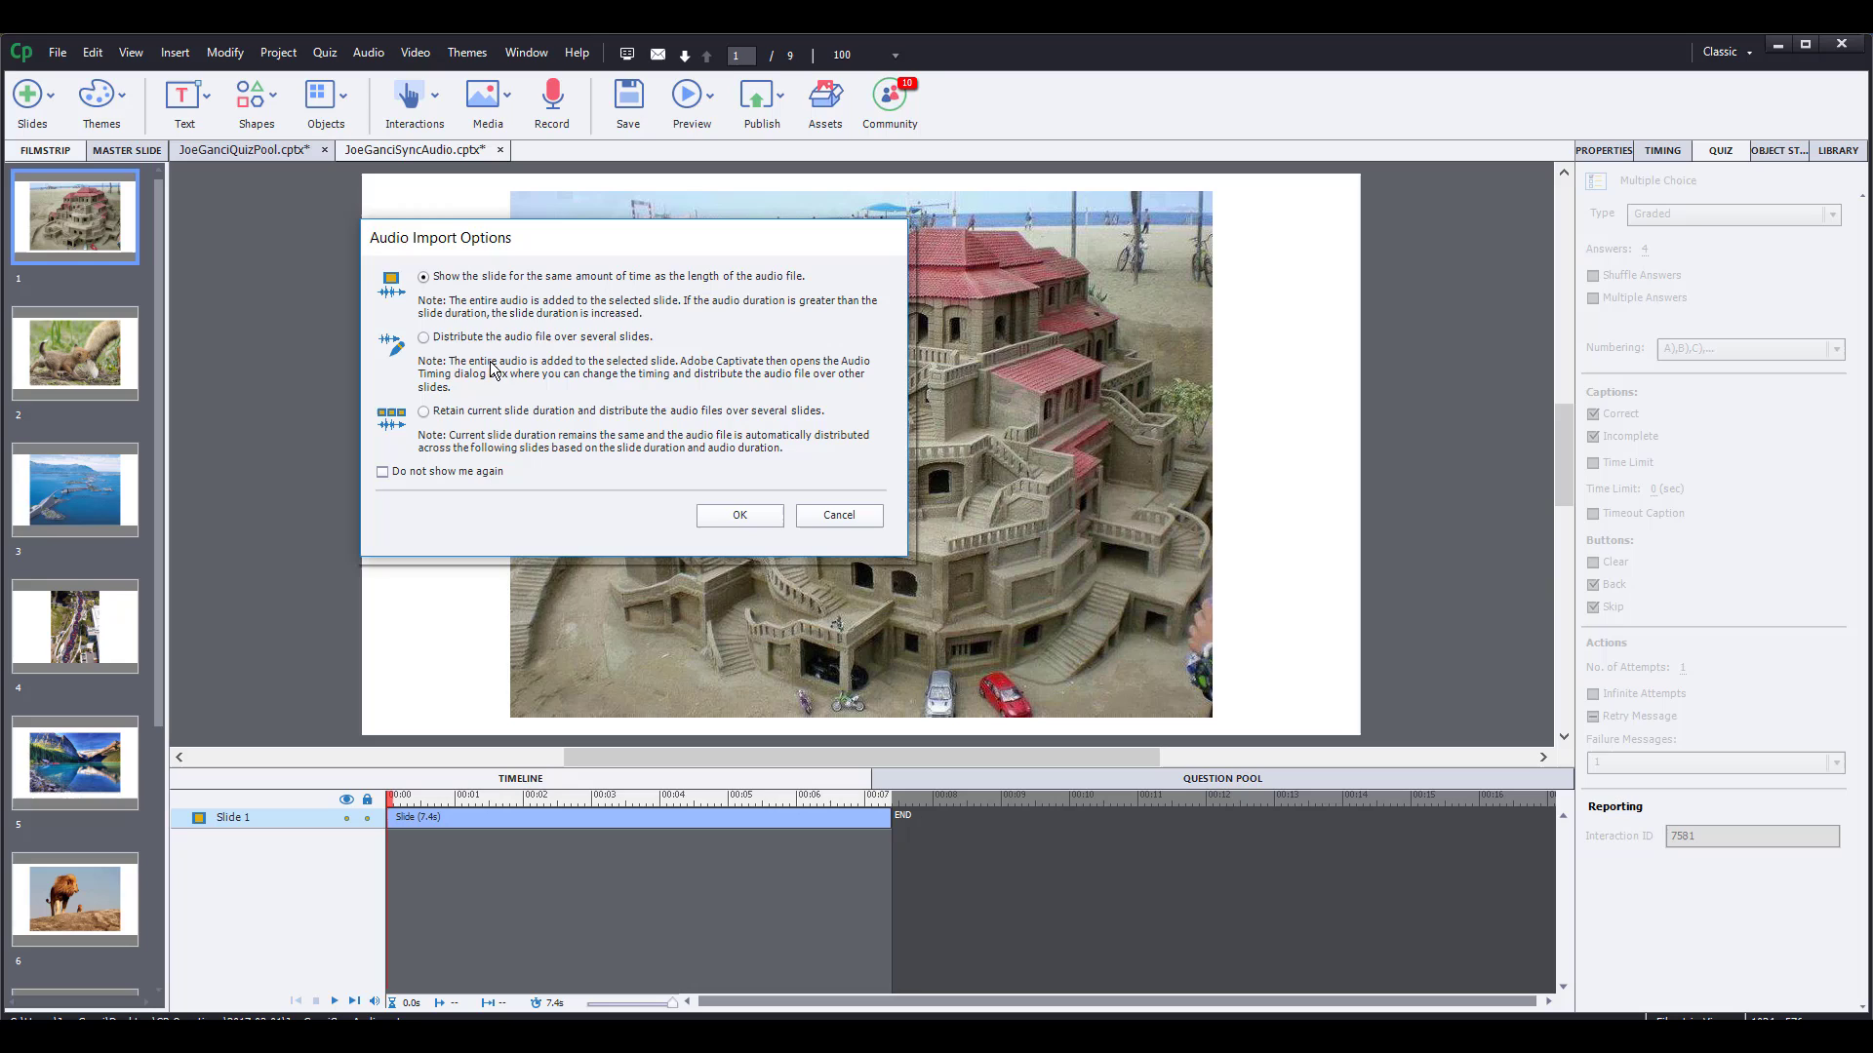
left_click(424, 414)
left_click(734, 515)
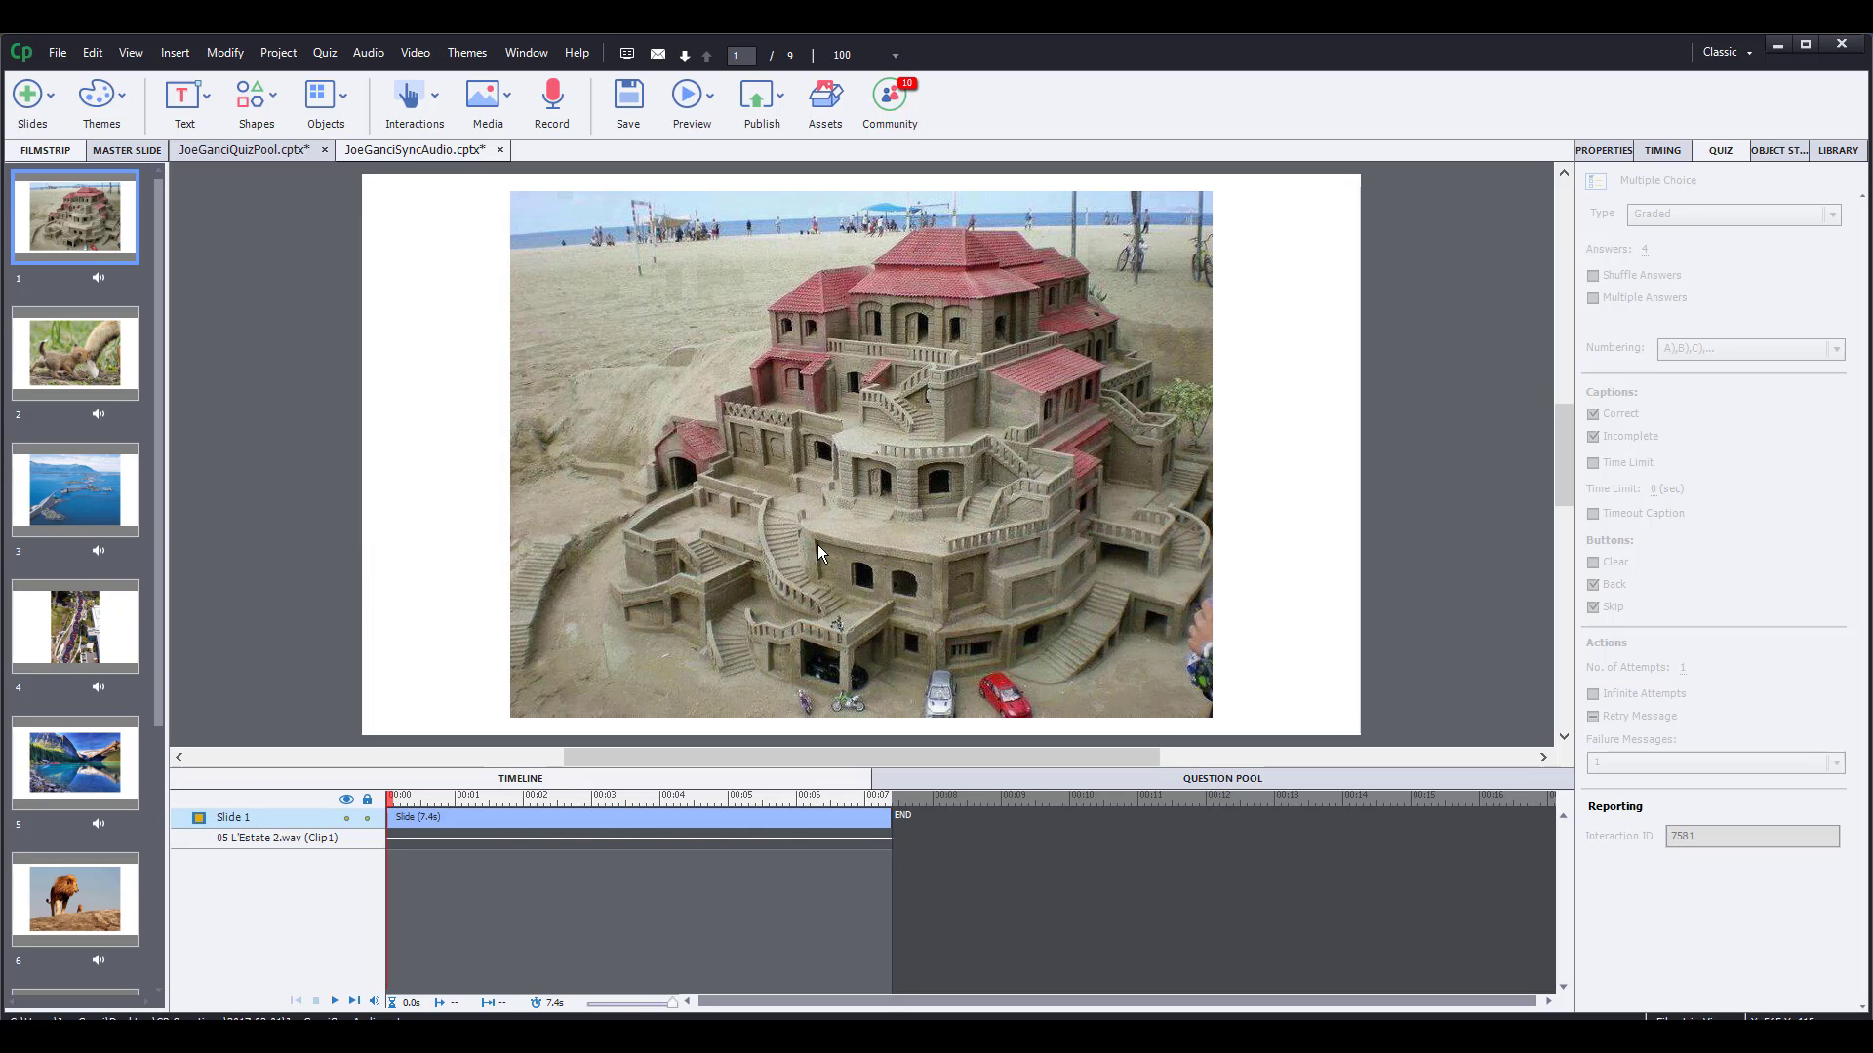
Step: Step through slides 8, 1, 2, 3 and 4 to check their audio clips
scroll(108, 487, "down", 3)
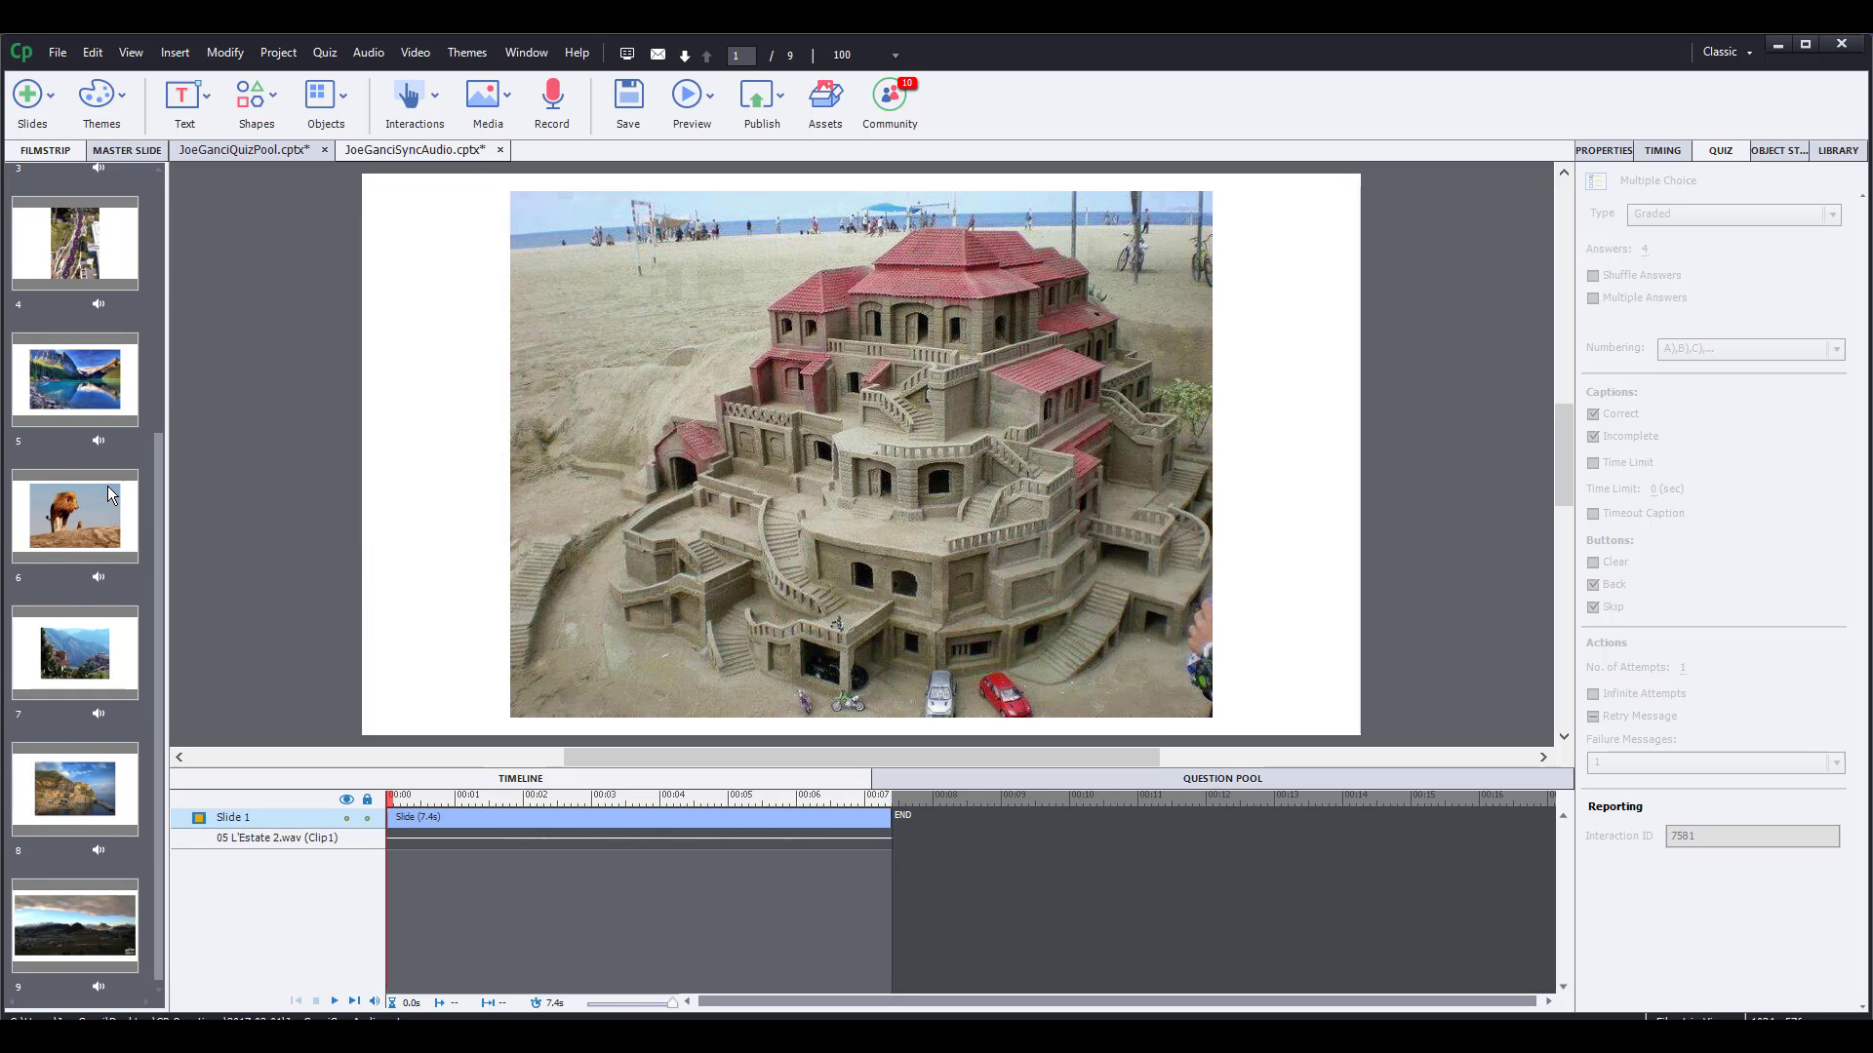
left_click(85, 804)
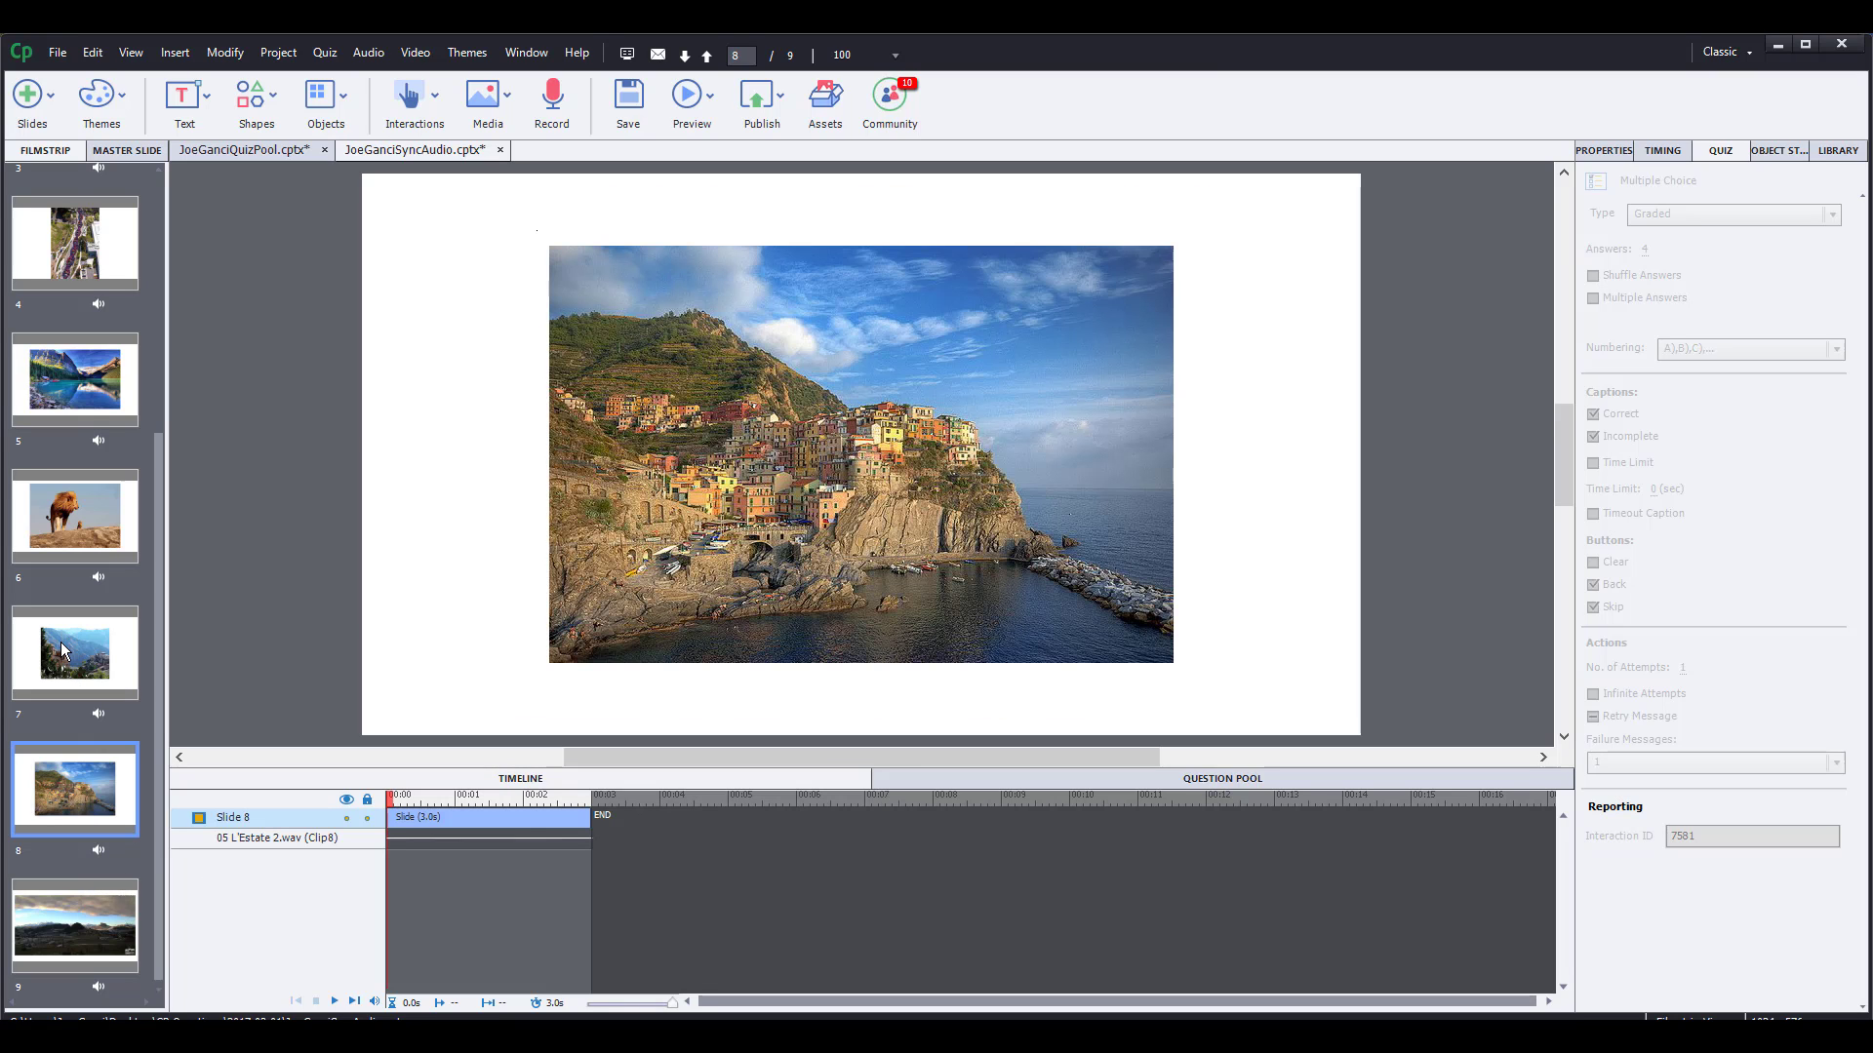
scroll(74, 470, "up", 3)
left_click(106, 294)
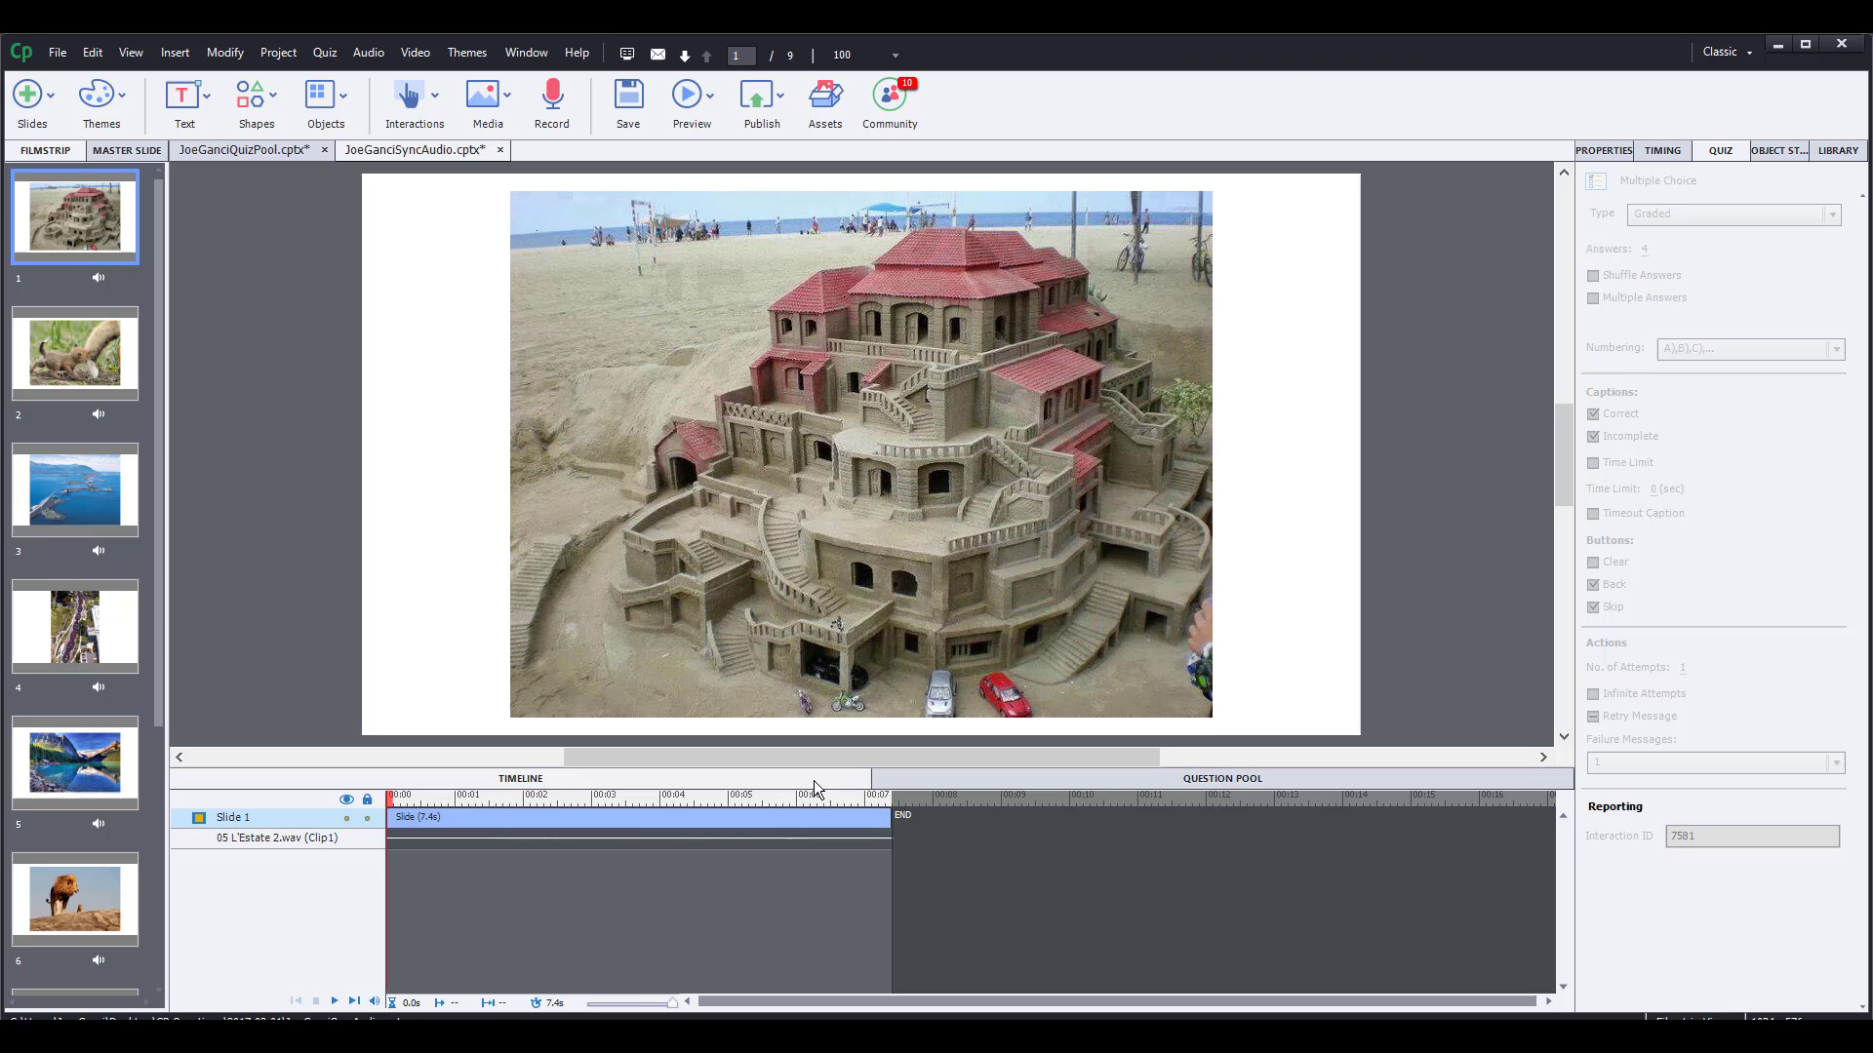
left_click(89, 384)
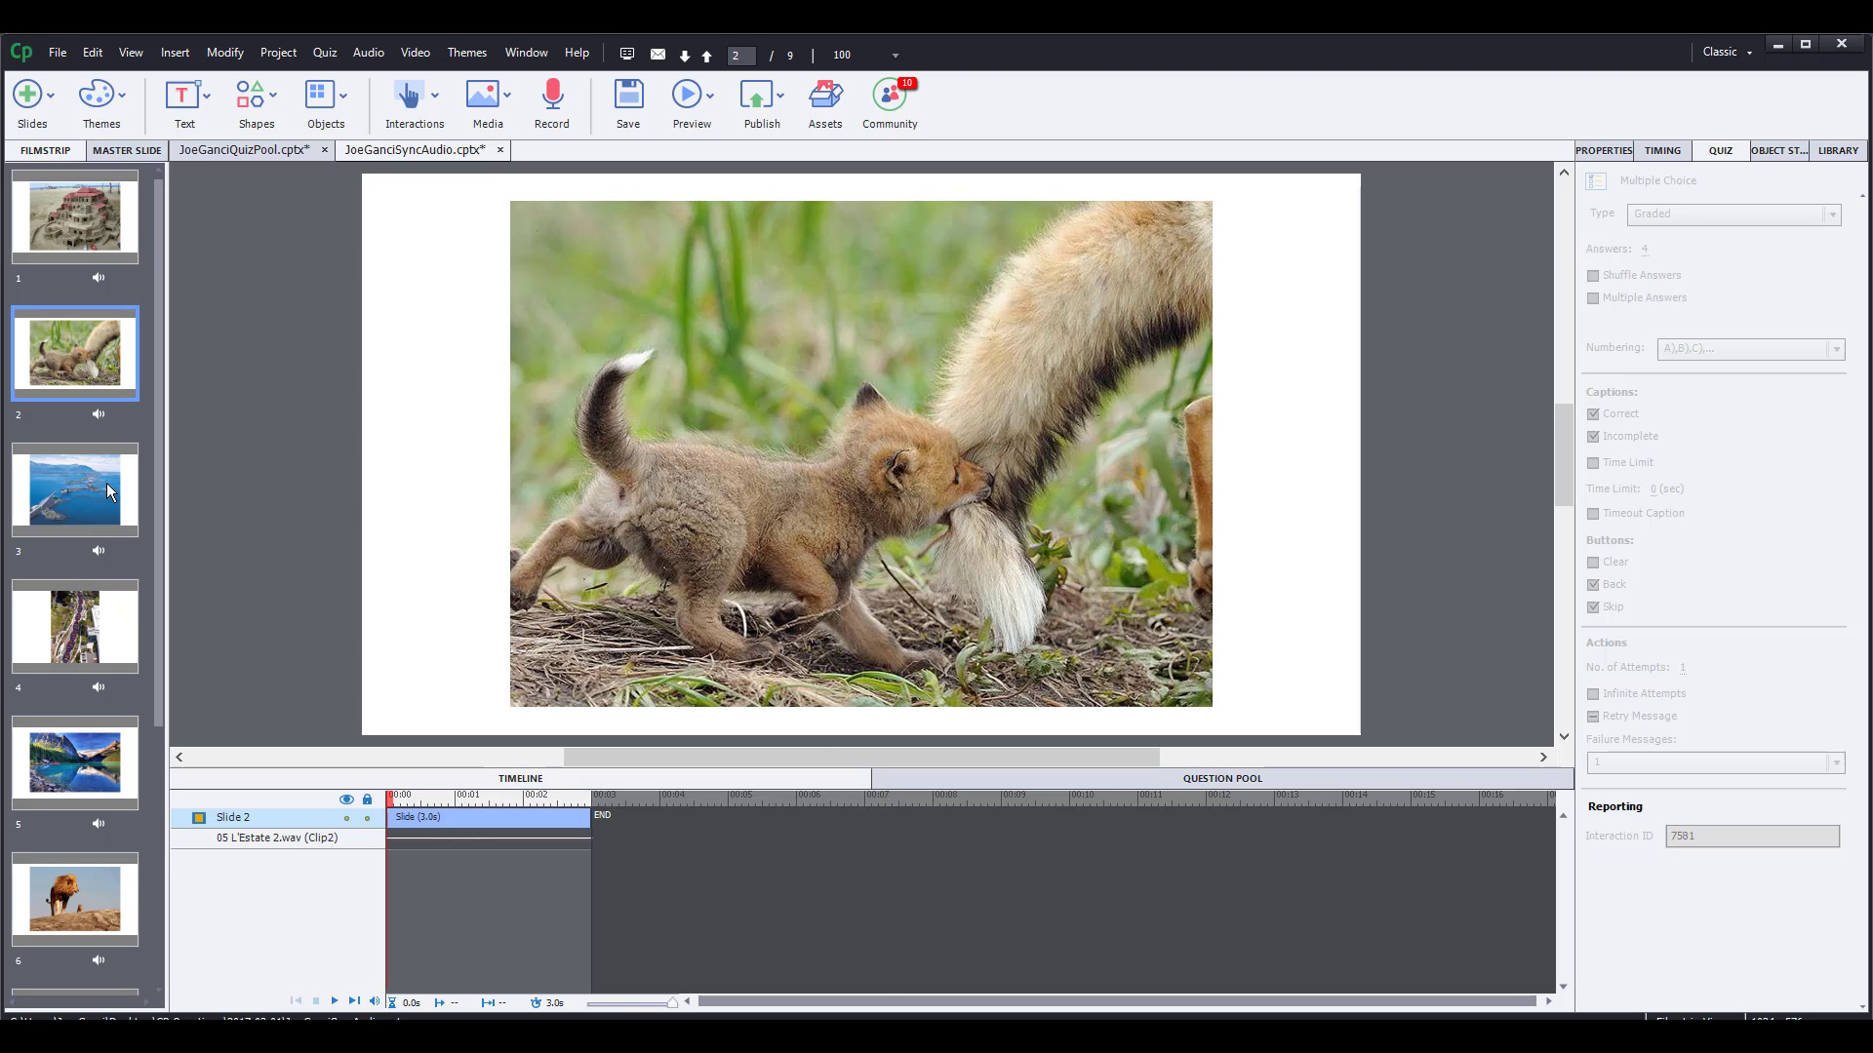
left_click(108, 483)
left_click(78, 630)
Step: Show slide 9 and scroll the timeline to its 100.9-second end with Clip9
scroll(74, 763, "down", 3)
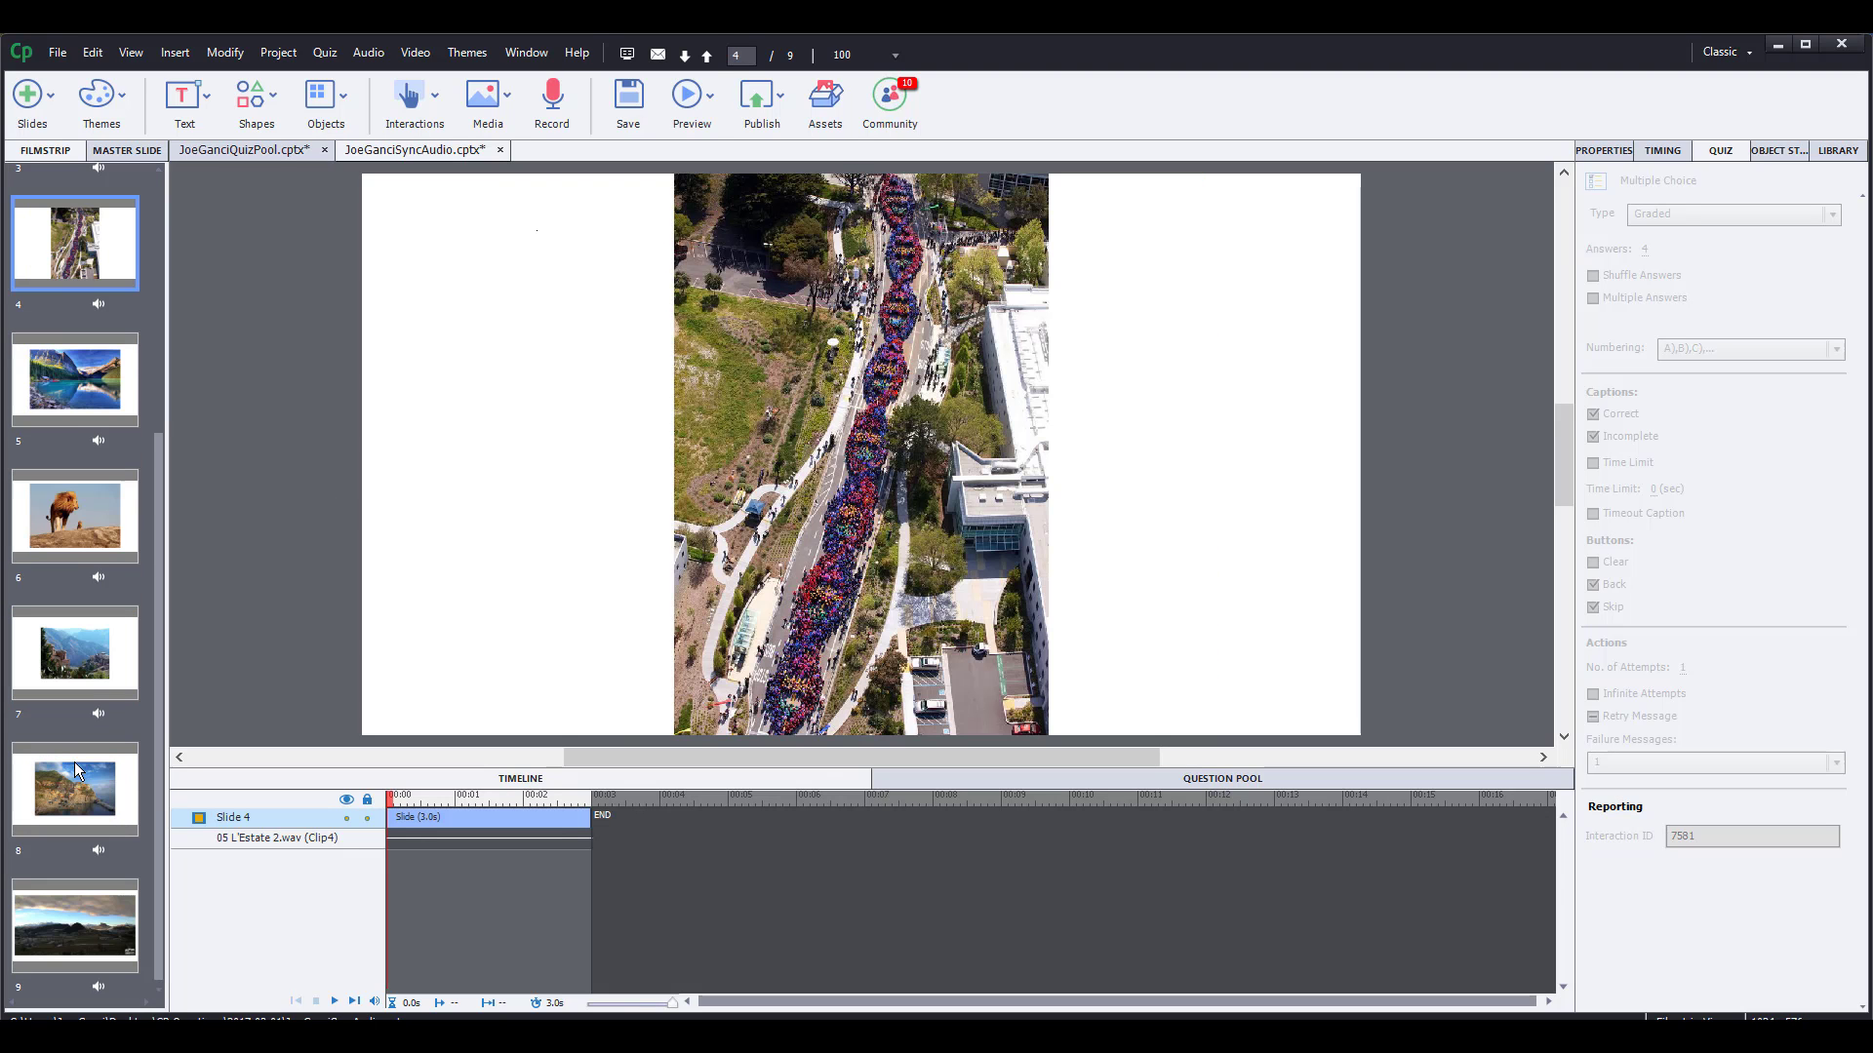
left_click(71, 922)
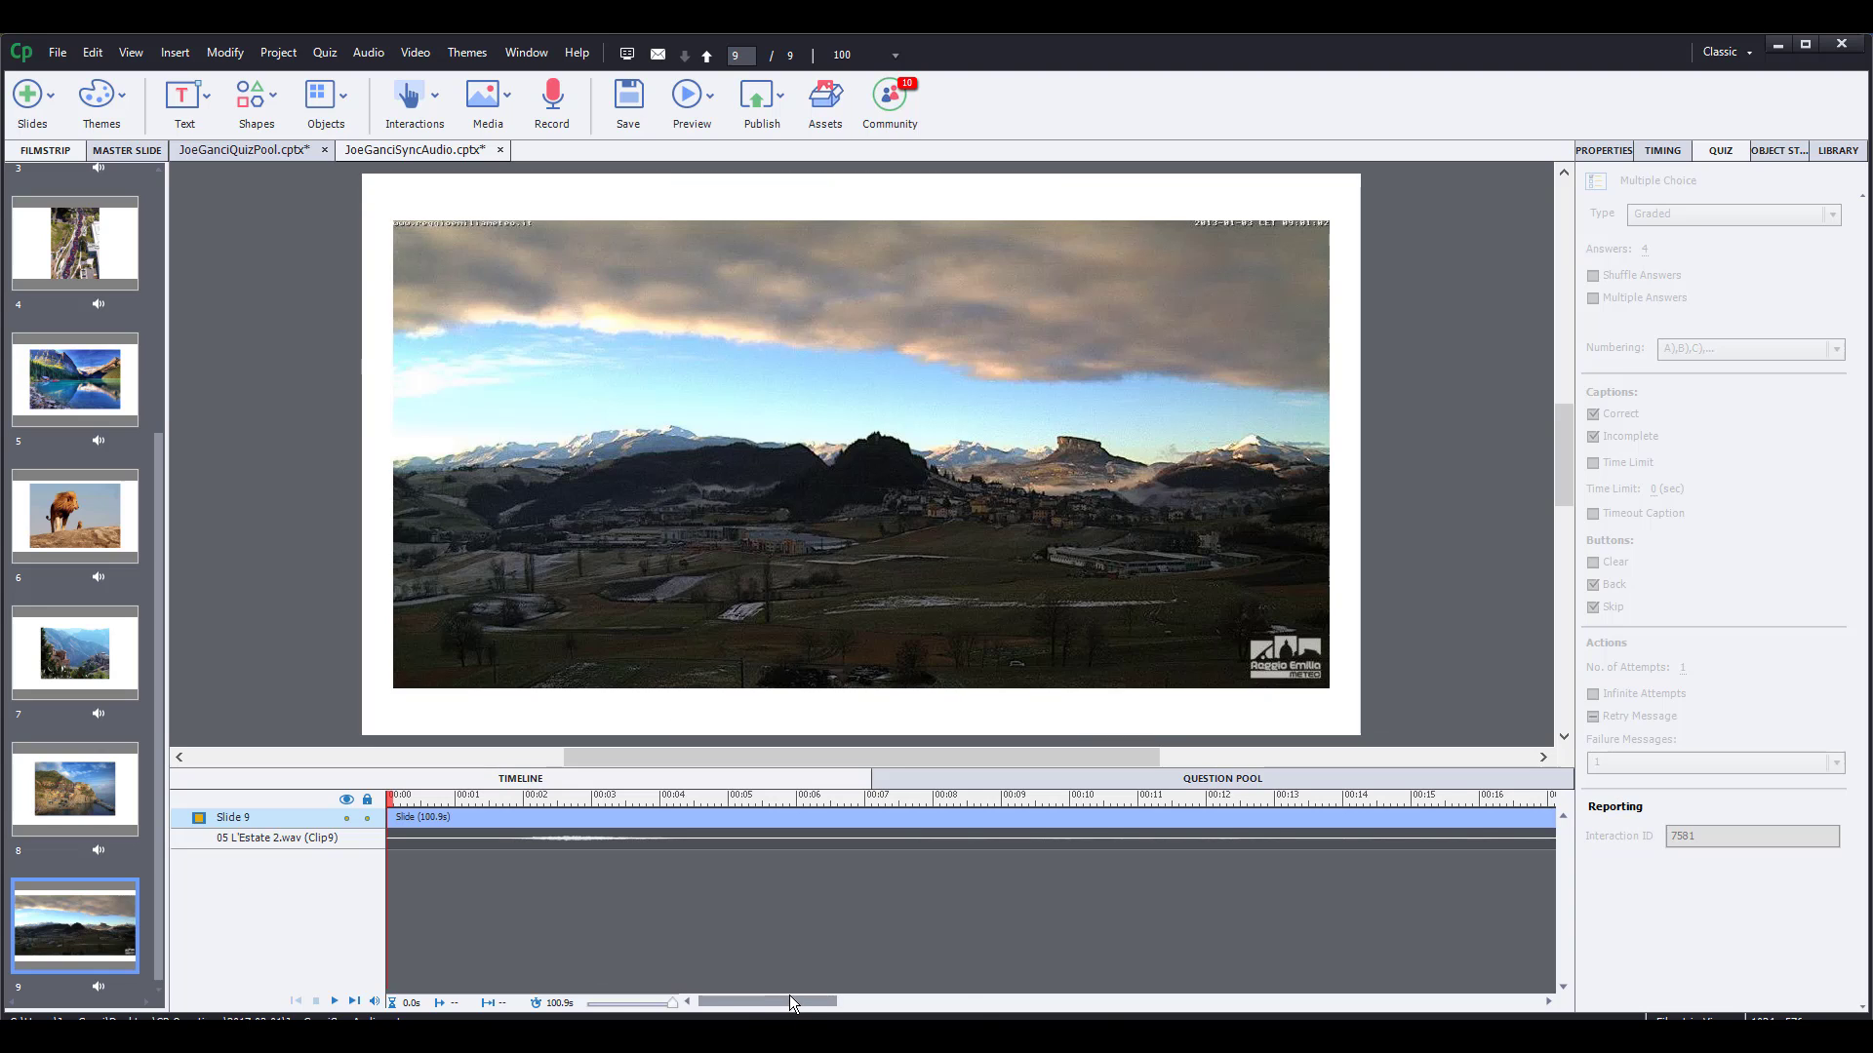
left_click_drag(788, 1001, 1561, 974)
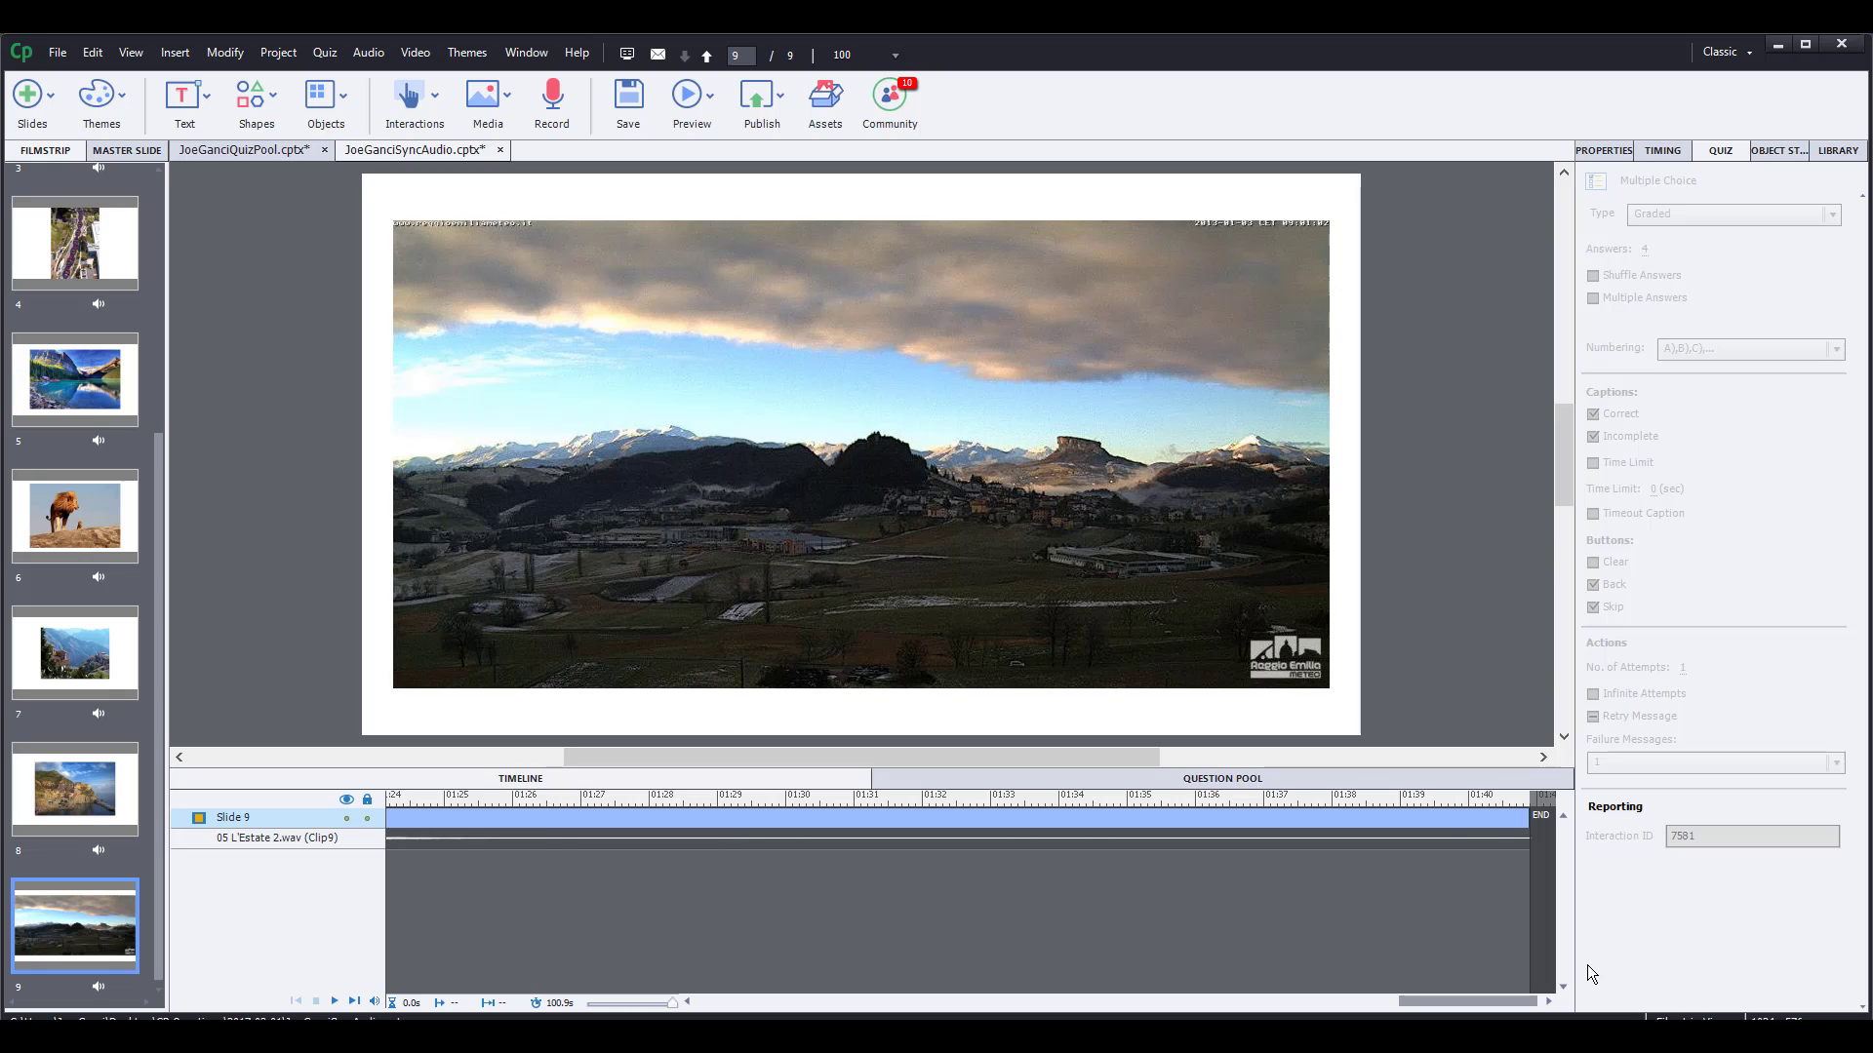
scroll(56, 670, "up", 3)
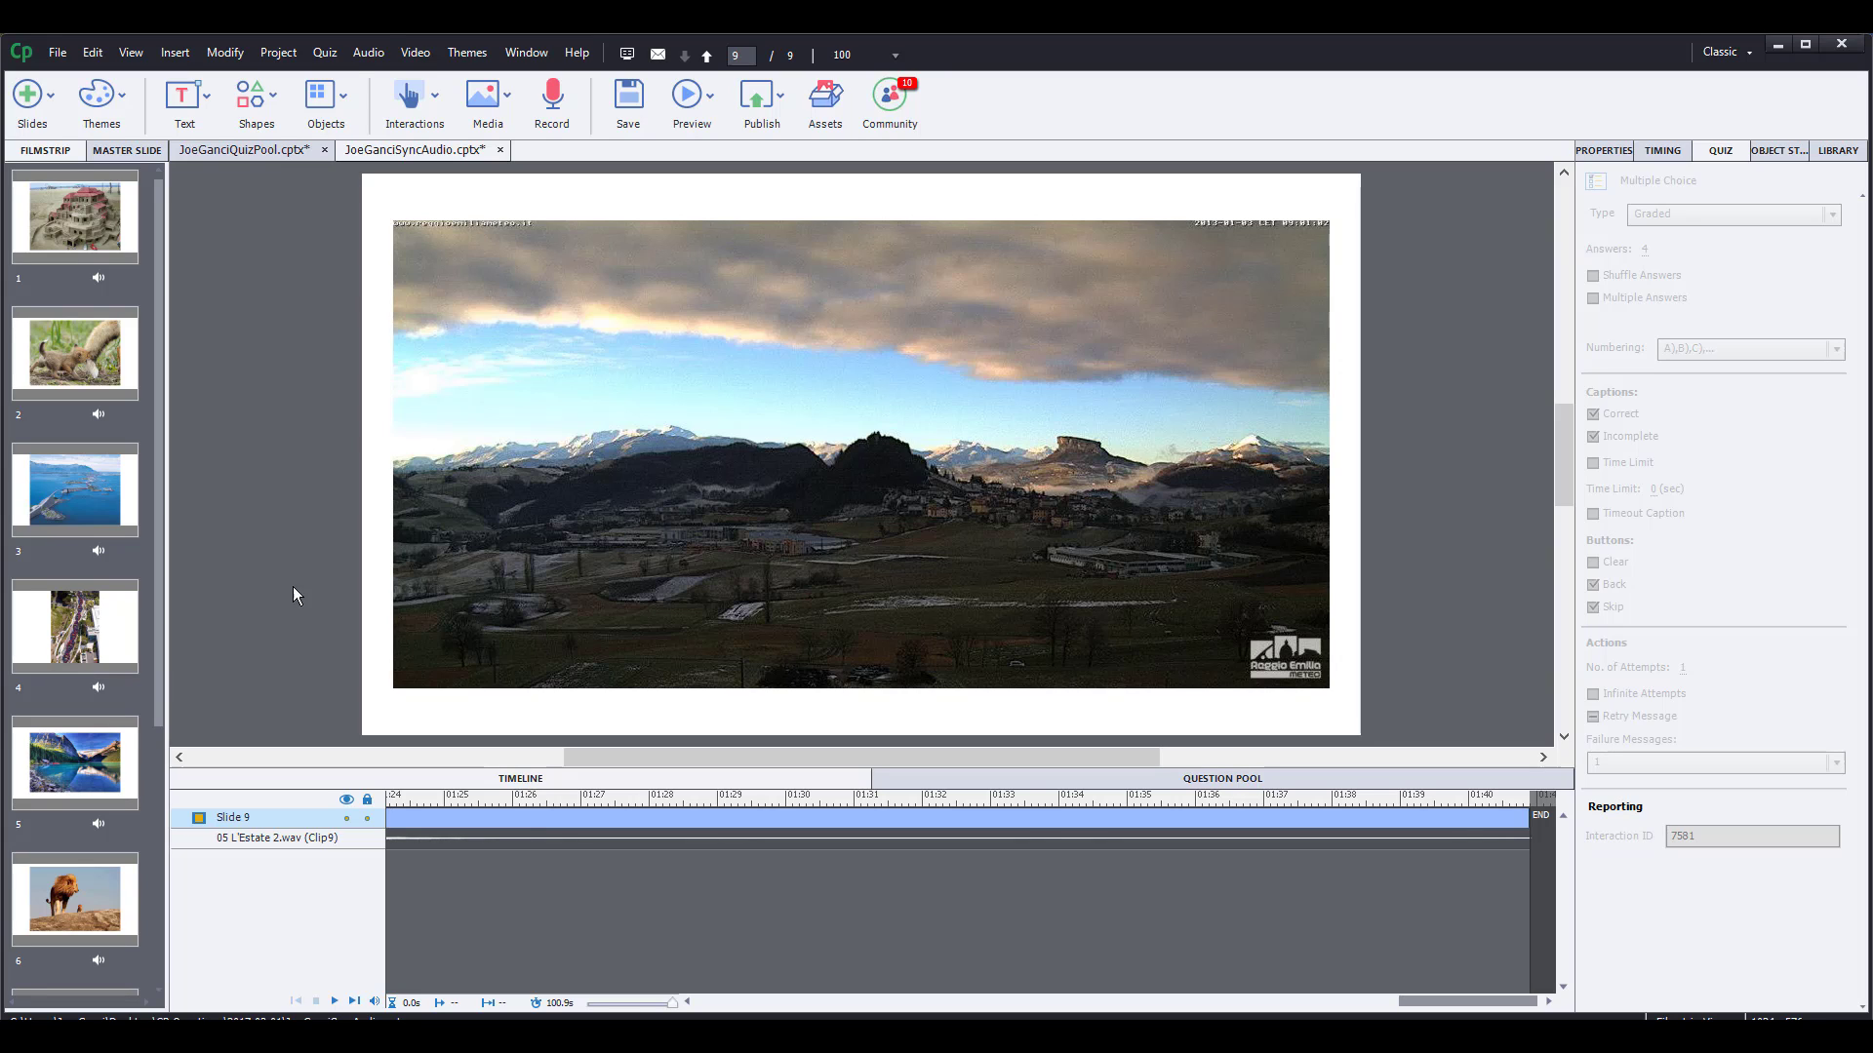
left_click(368, 54)
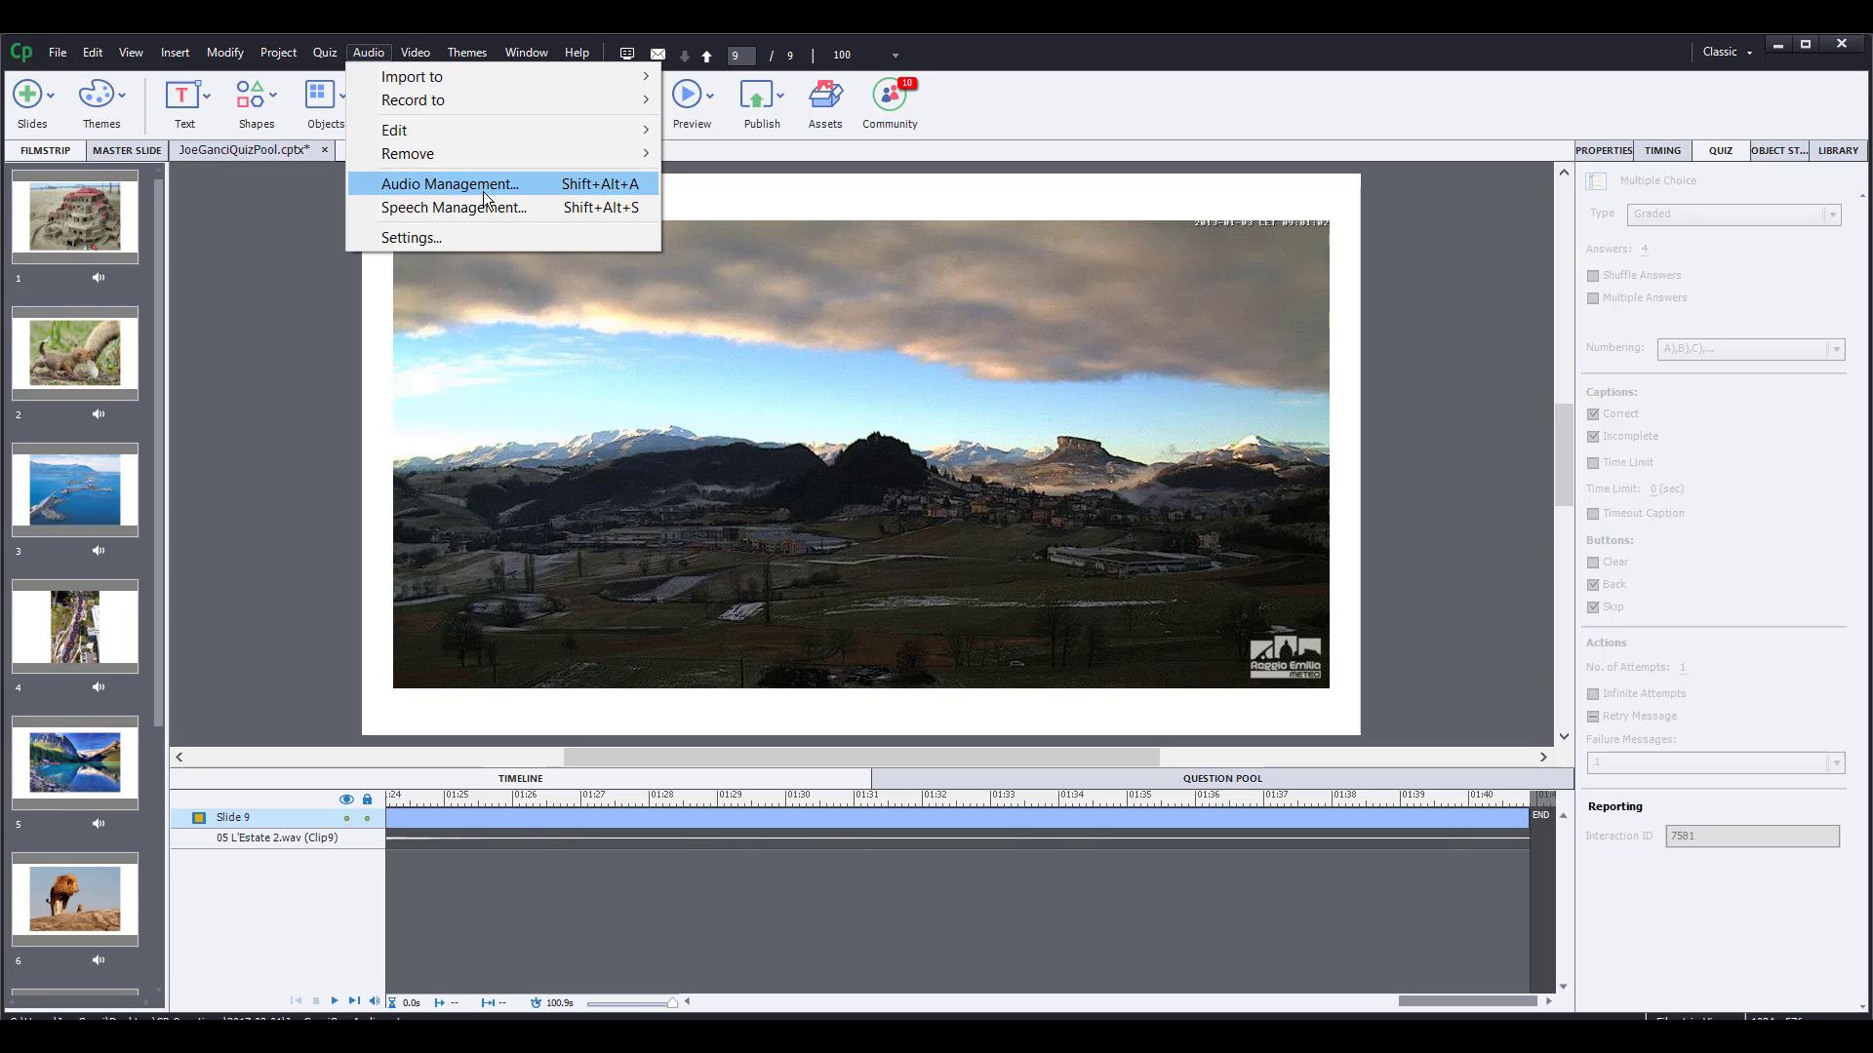
Step: Open Audio > Edit > Project for 05 L'Estate 2.wav, accepting the closed-caption warning
mouse_move(448, 130)
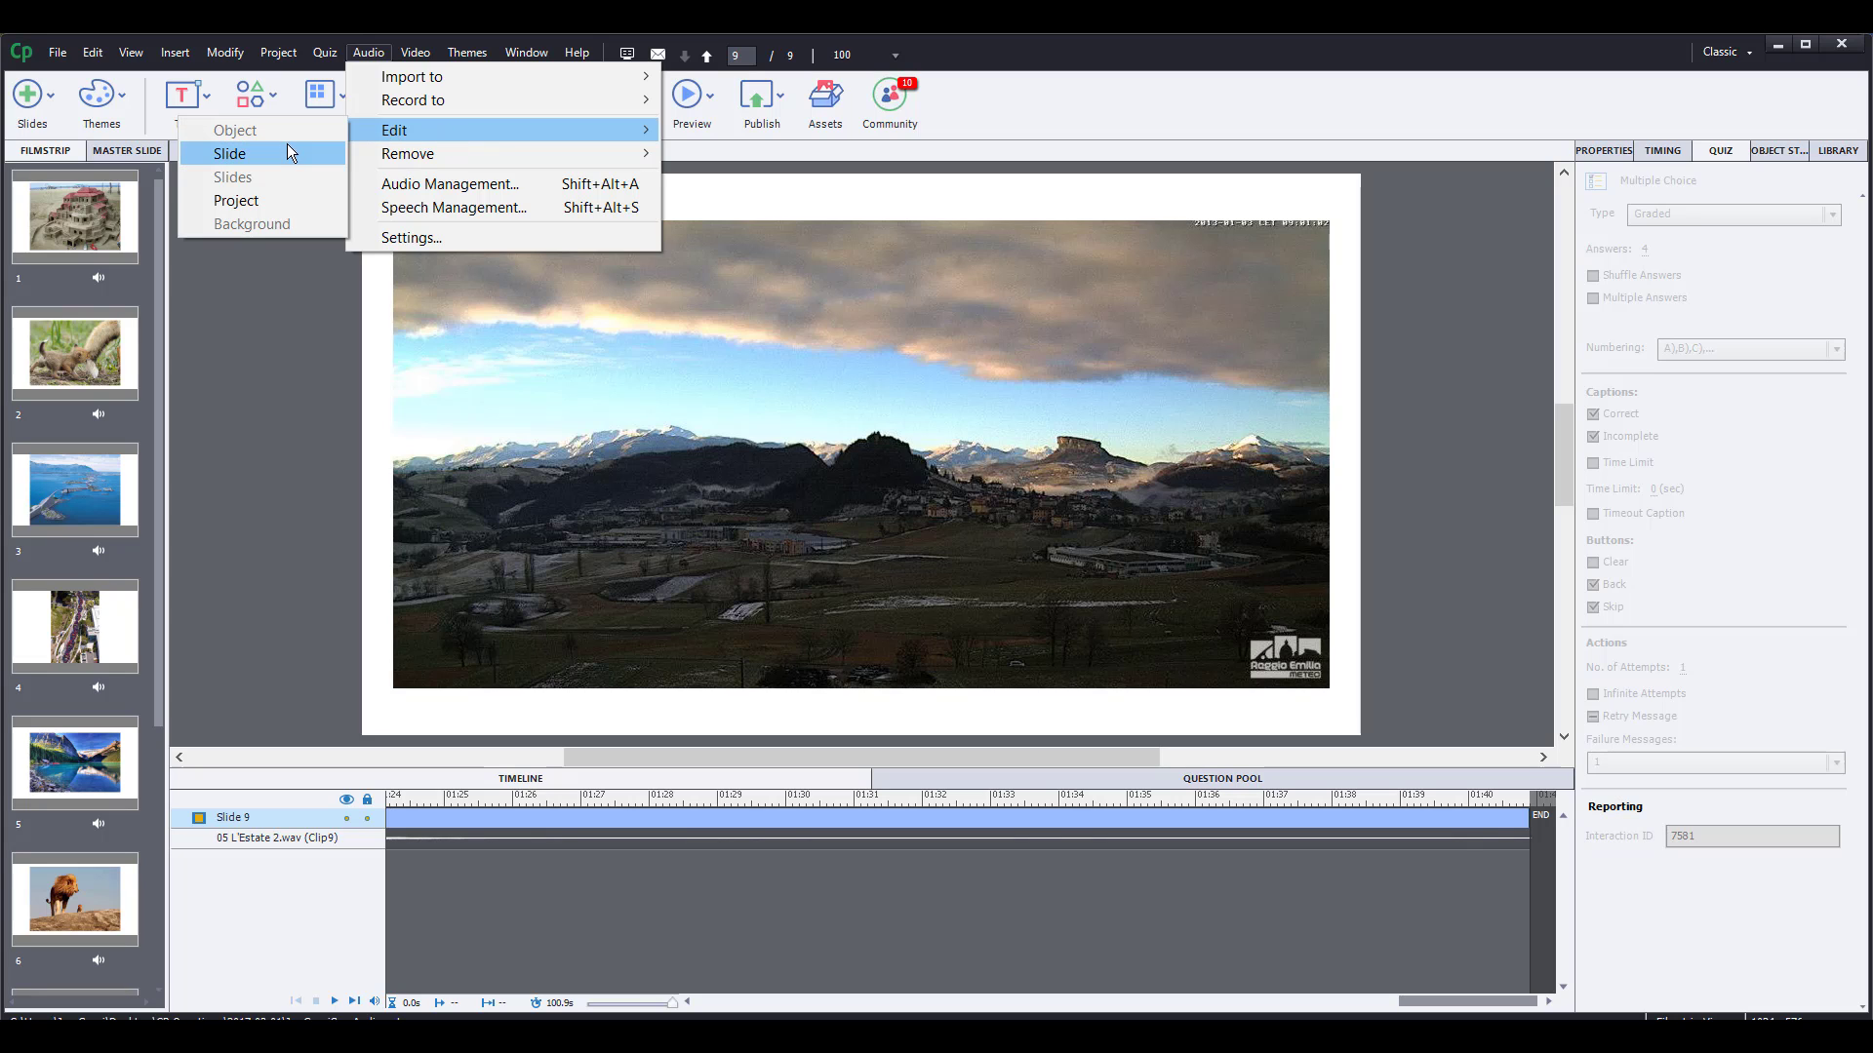
left_click(284, 197)
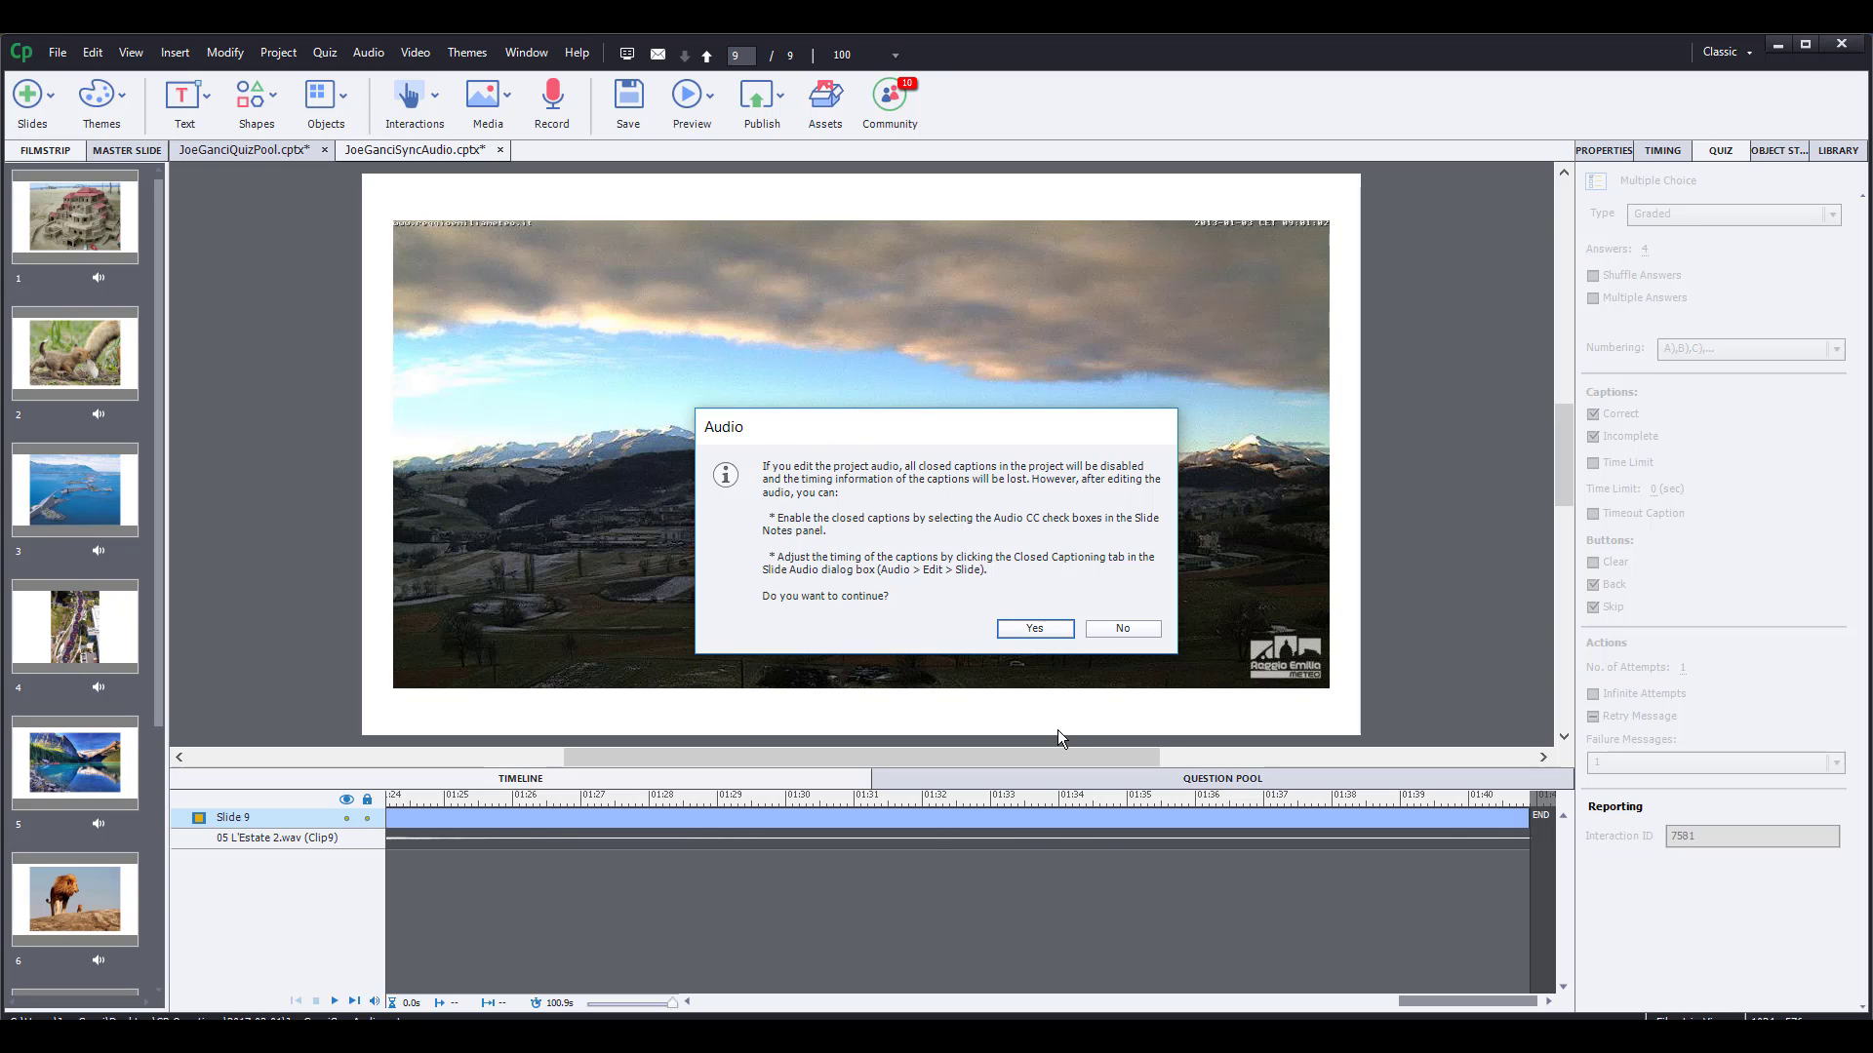
left_click(1035, 631)
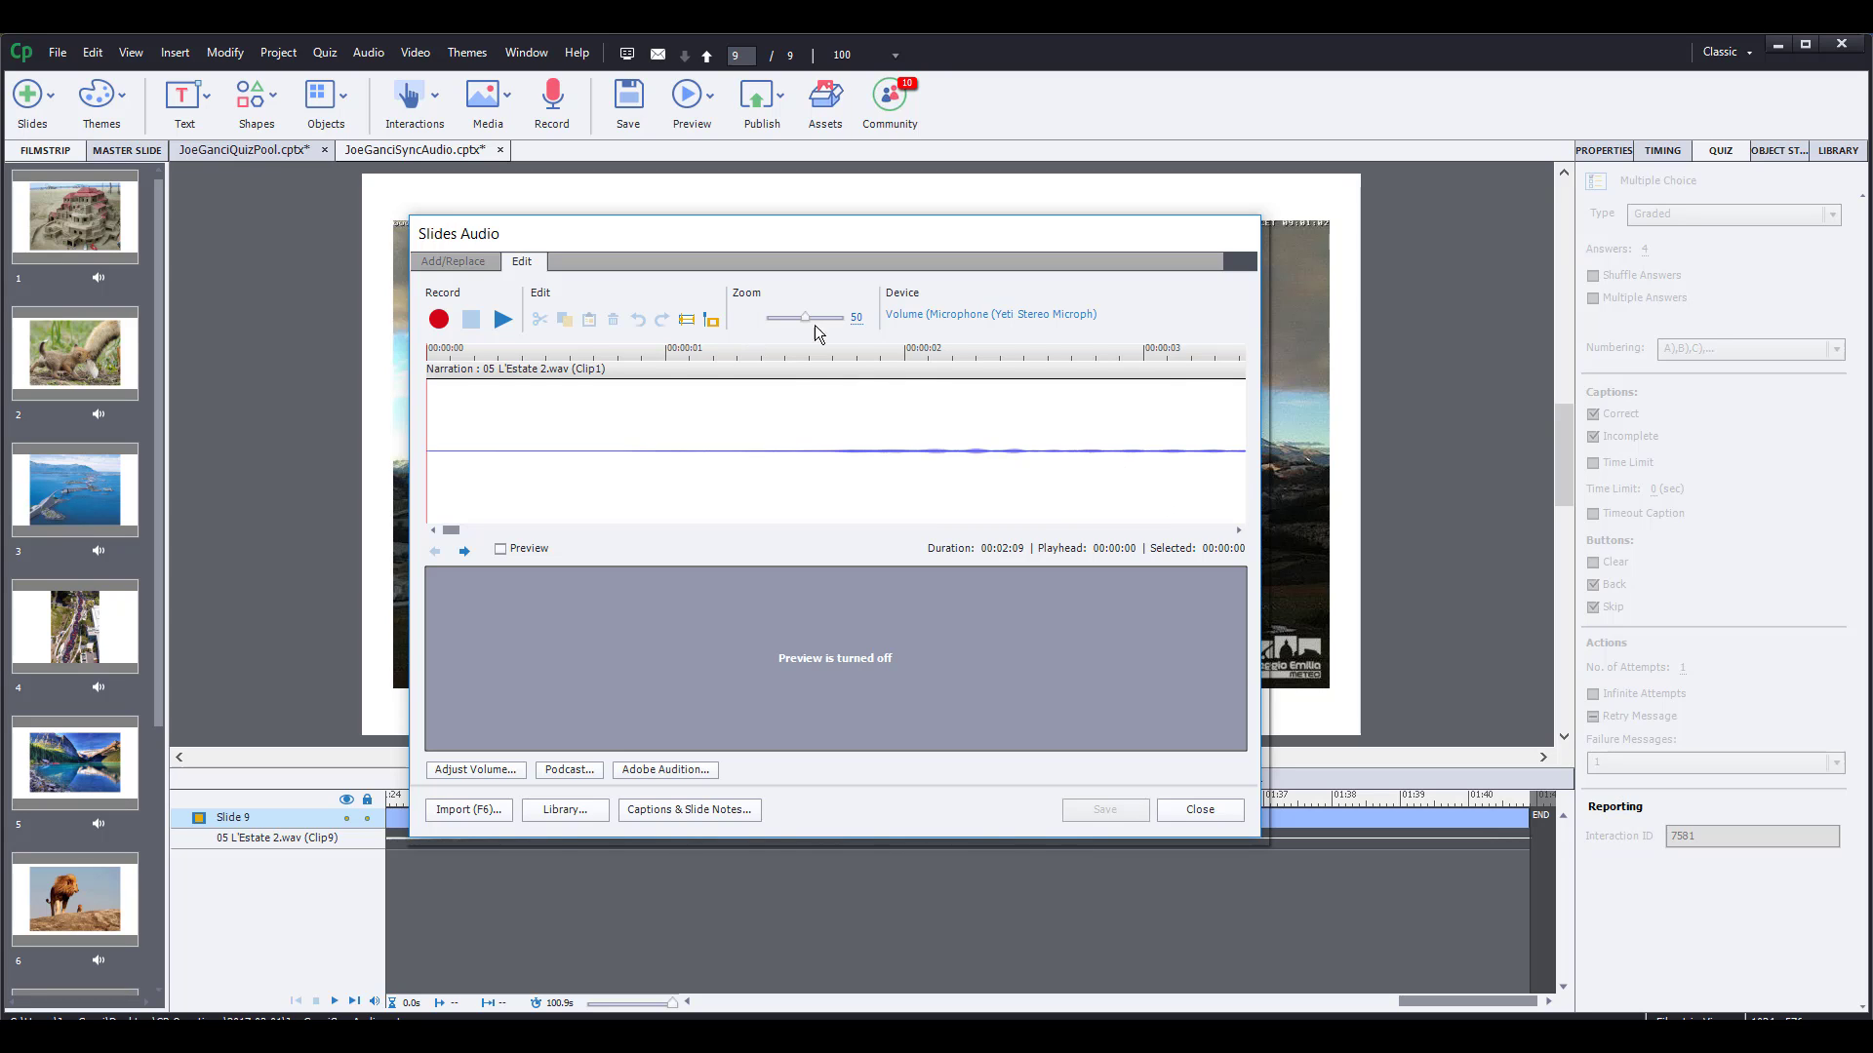
Step: Set Zoom to 4 and drag the Slide 9, 8 and 7 markers later along the waveform
left_click_drag(827, 324, 767, 329)
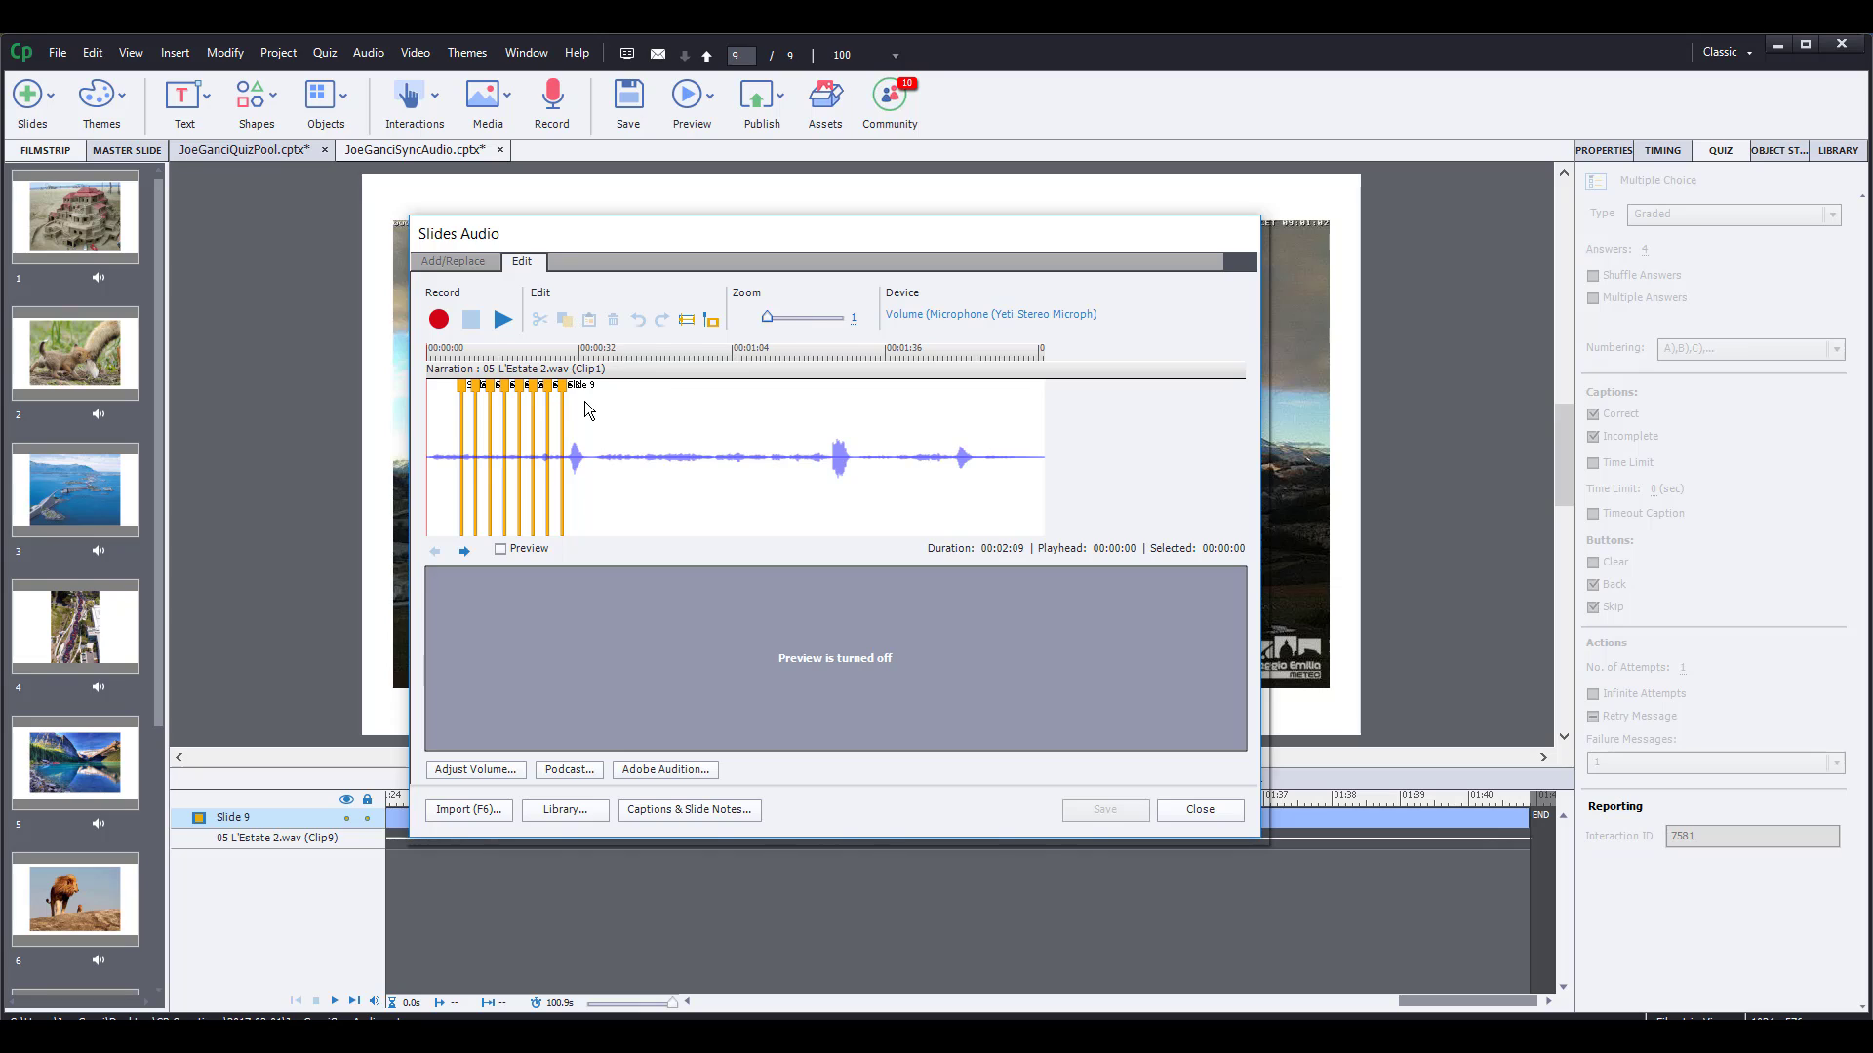
mouse_move(590, 384)
left_mouse_down()
mouse_move(952, 383)
mouse_move(597, 400)
mouse_move(704, 407)
left_mouse_up()
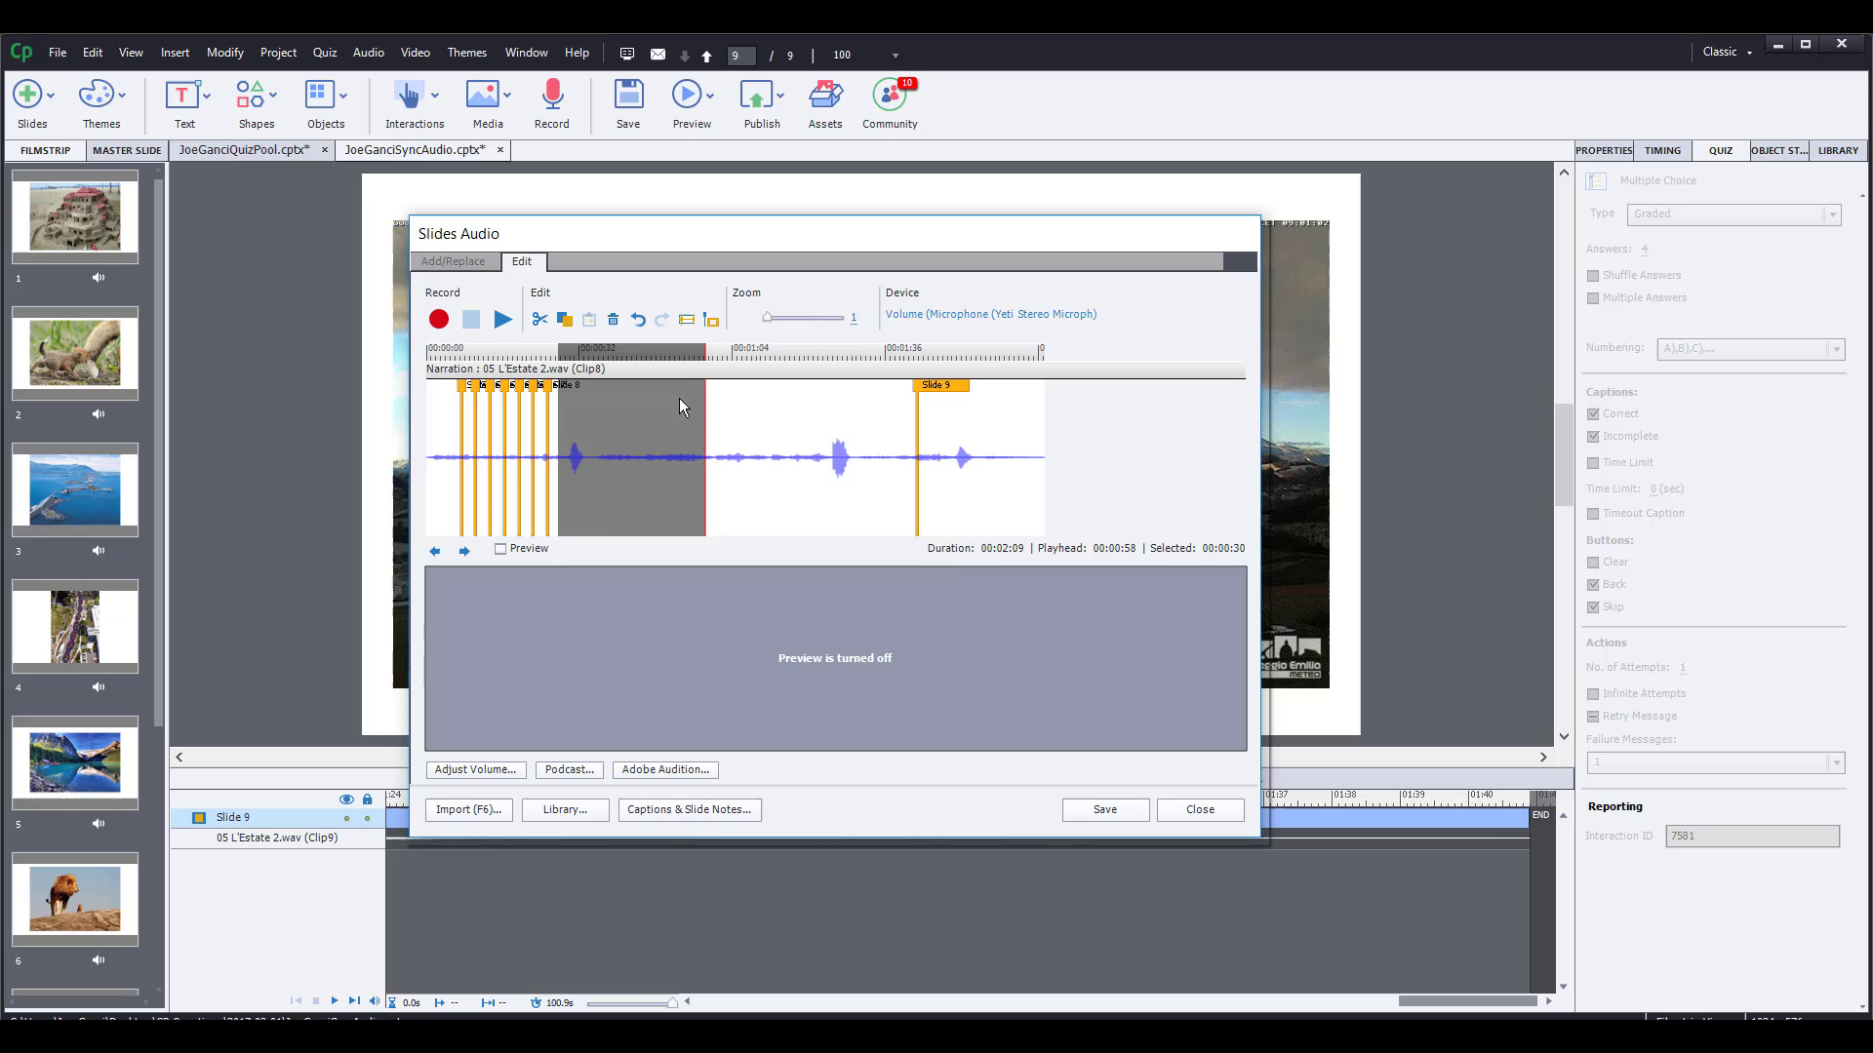
left_click(606, 415)
left_click_drag(552, 386, 748, 384)
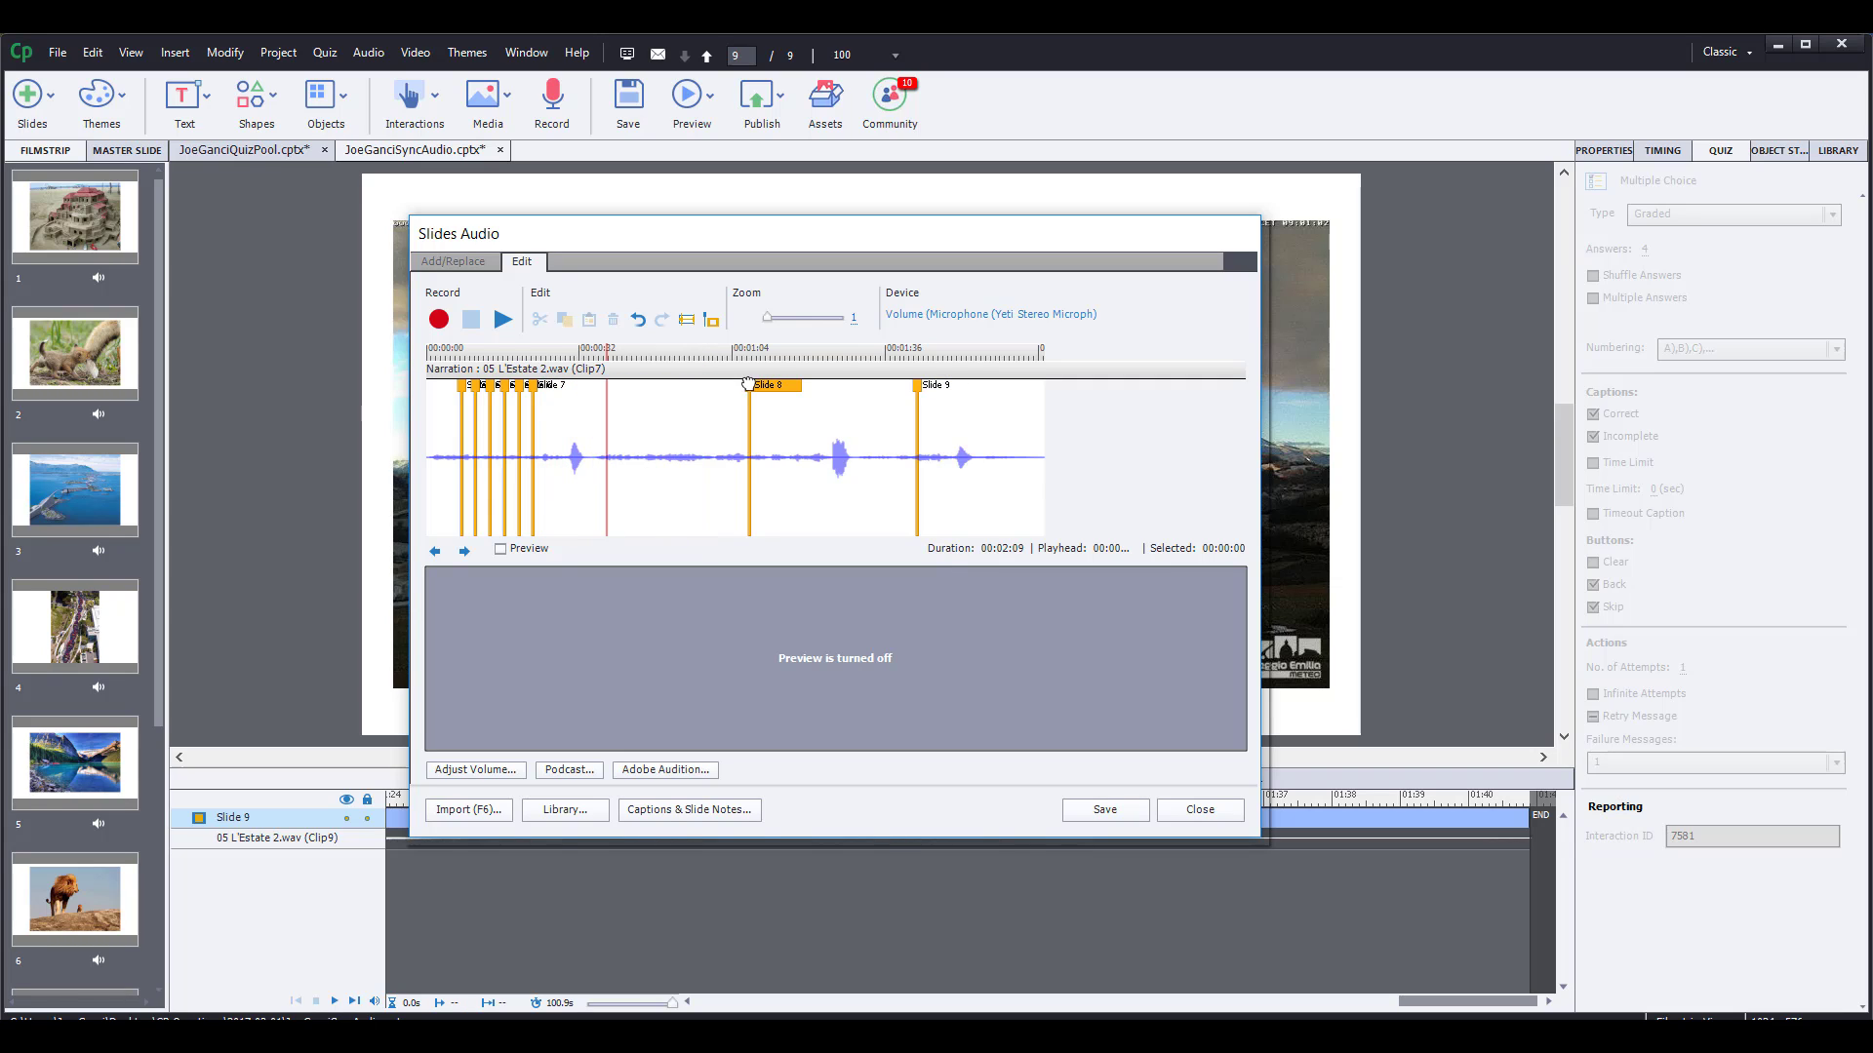
left_click_drag(546, 385, 644, 390)
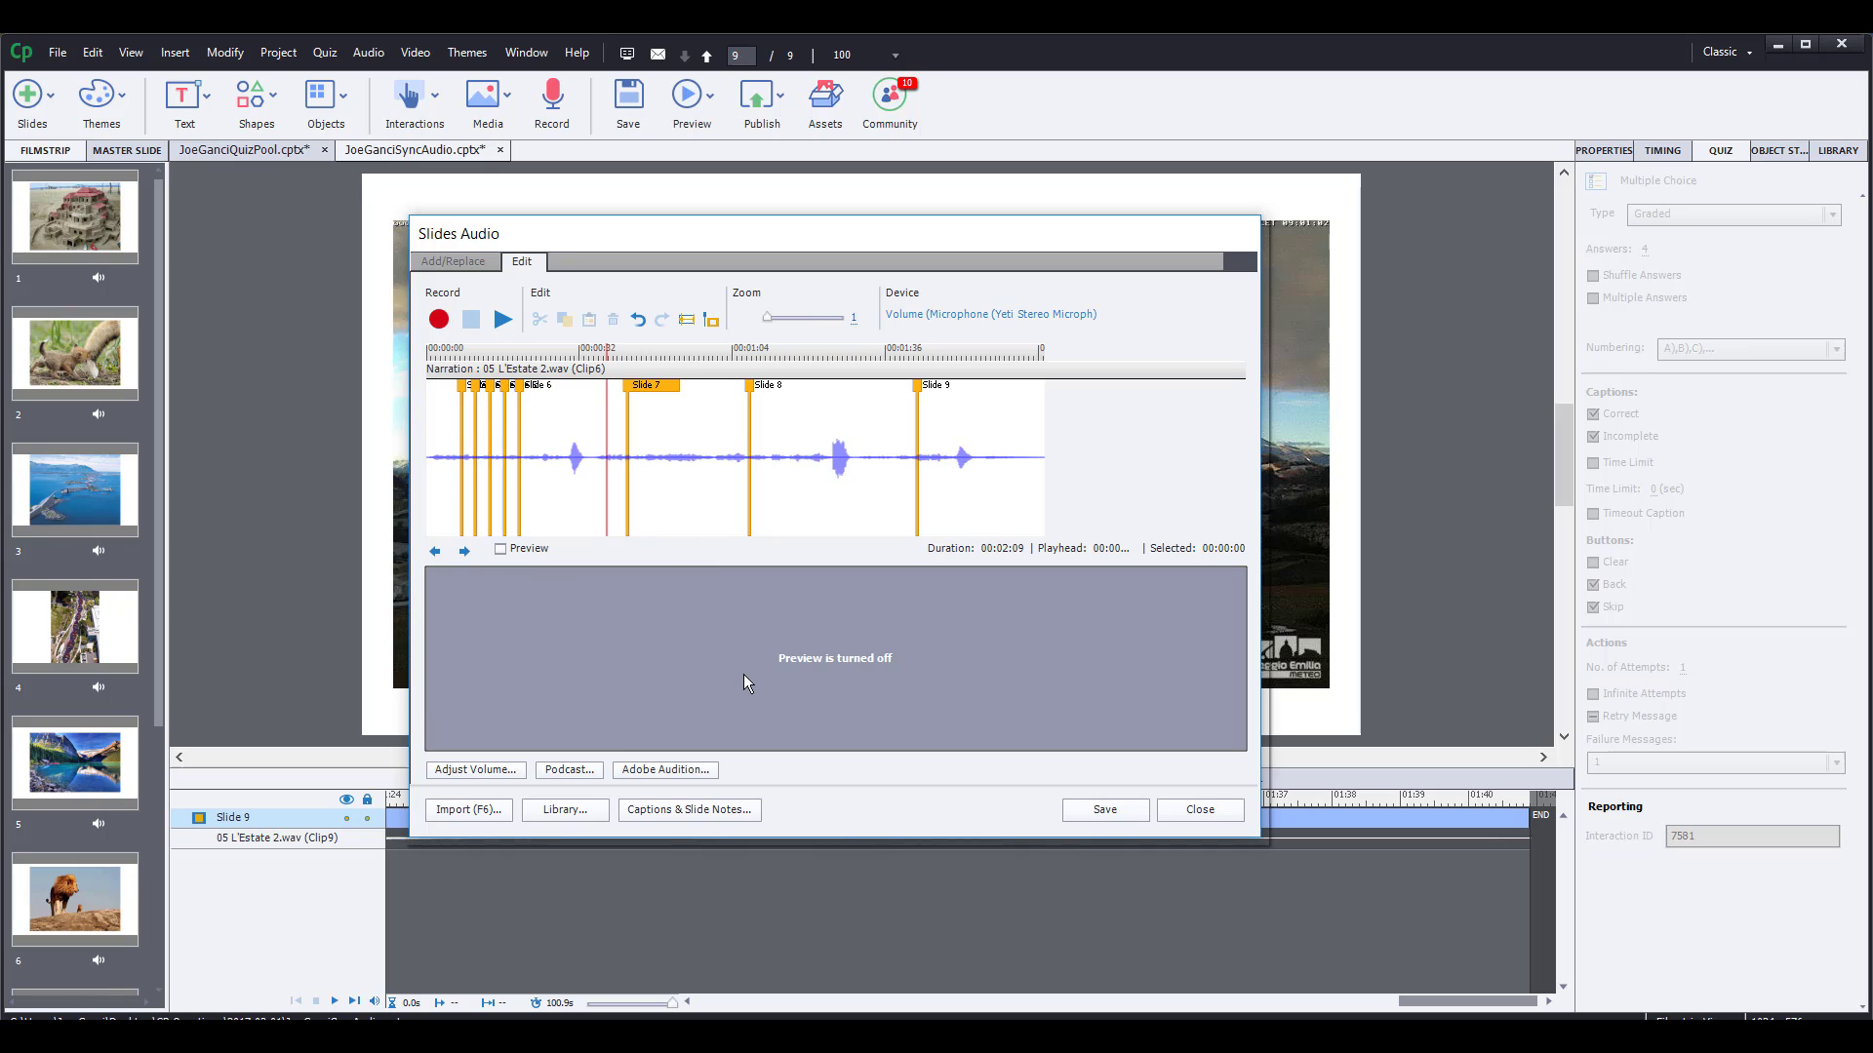
Step: Save the retimed audio as Recording1.wav and close the Slides Audio editor
left_click(1118, 814)
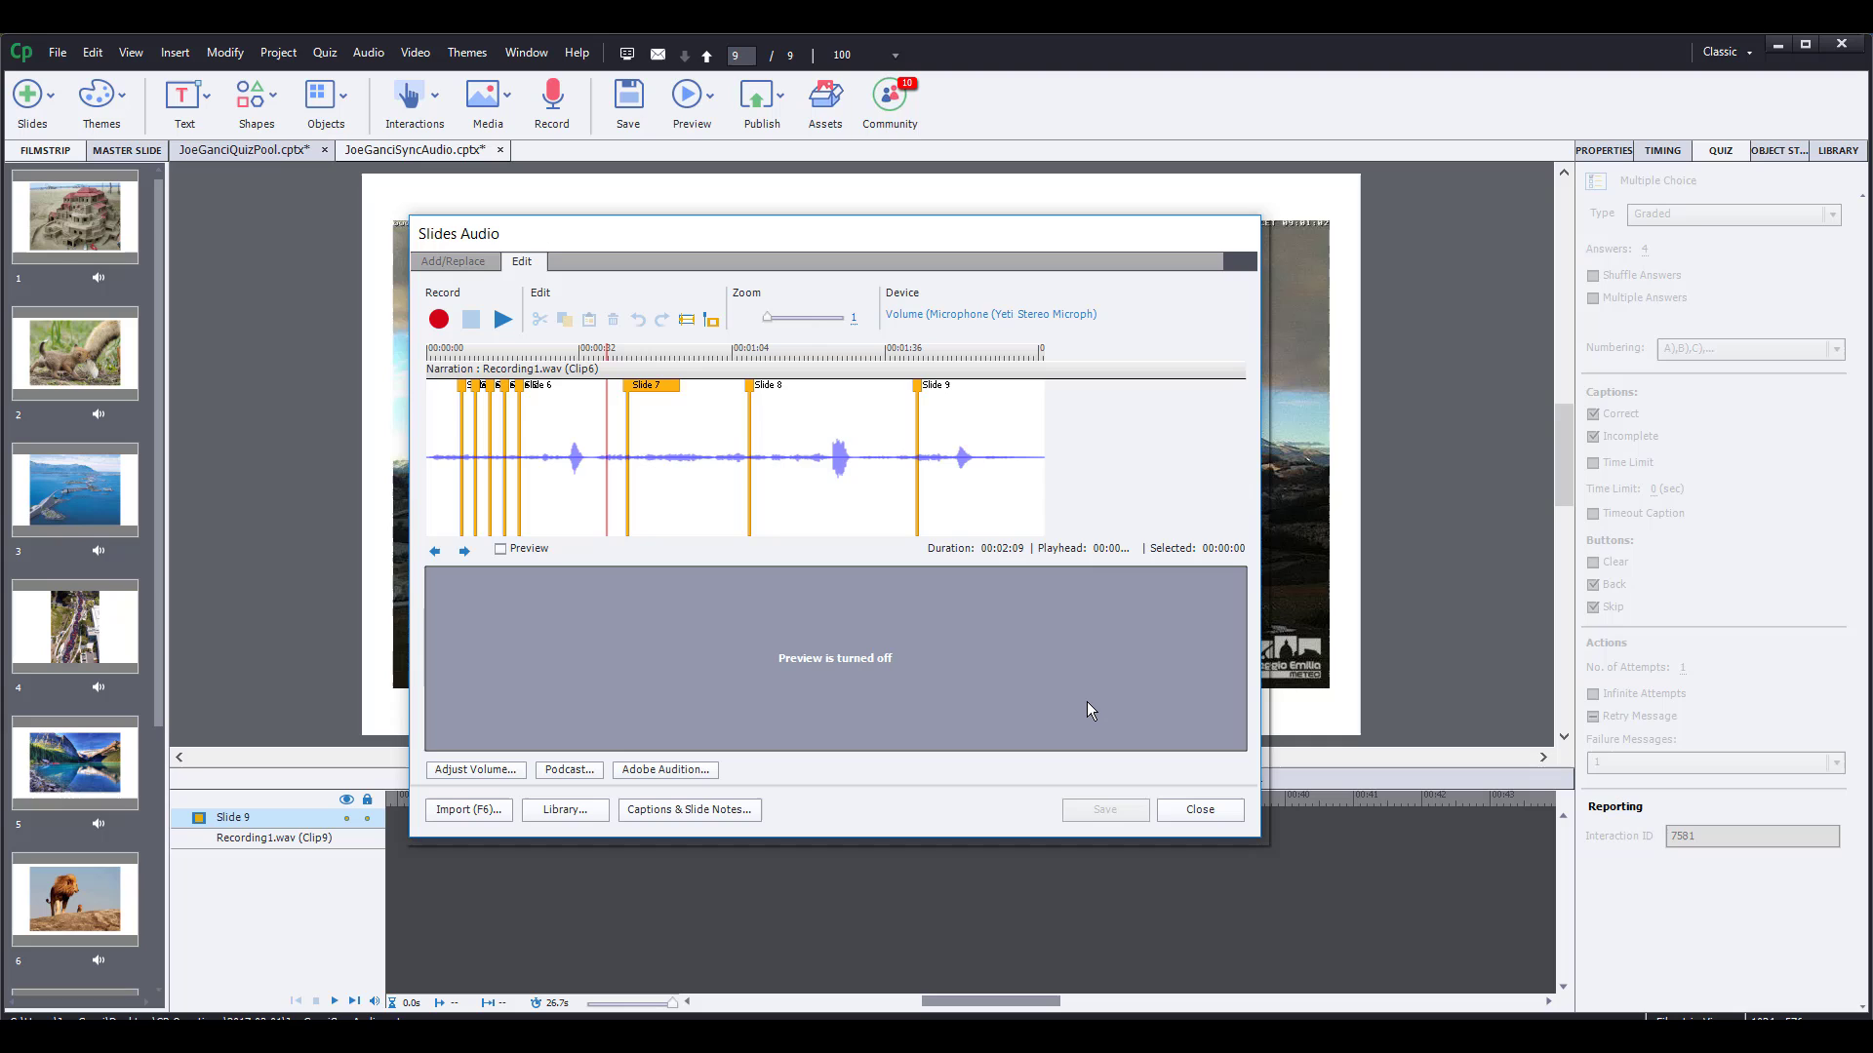
left_click(1201, 810)
scroll(78, 751, "down", 2)
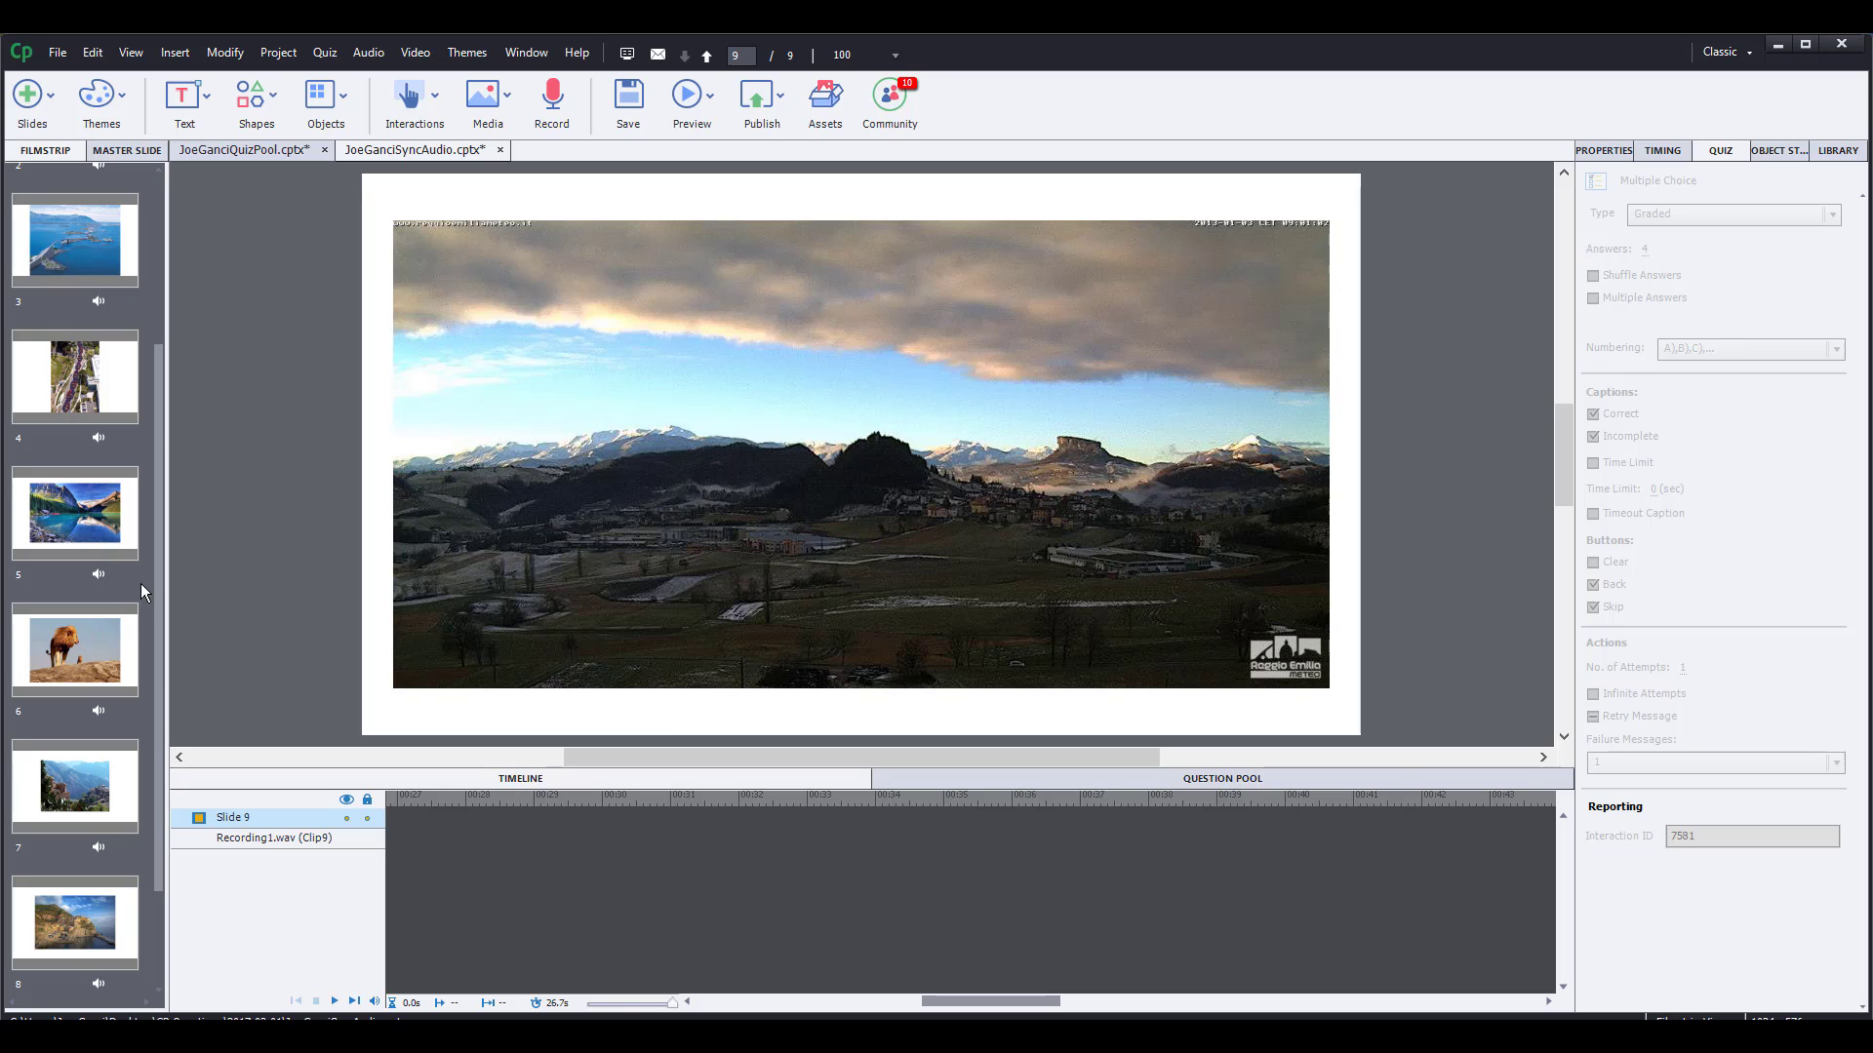
Step: Check lion slide 6 and lake slide 5, then show slide 7 running 25.5 seconds
left_click(86, 630)
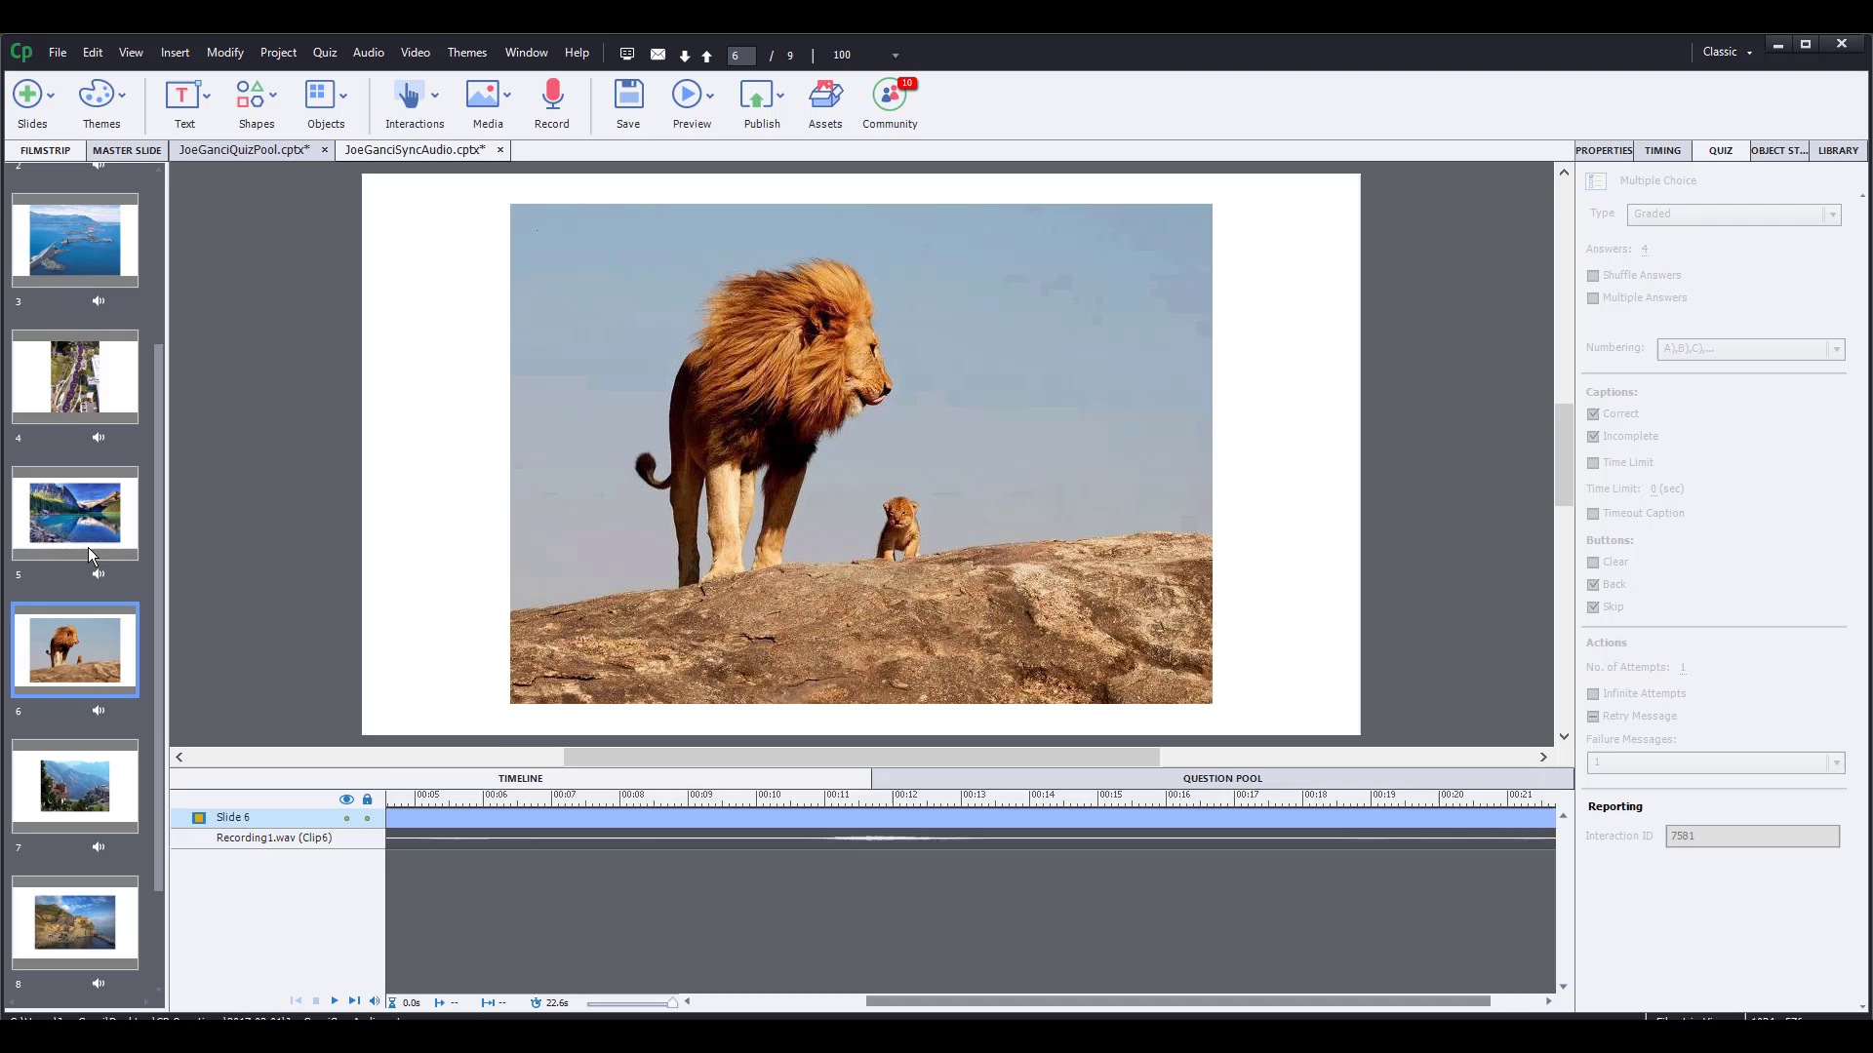
left_click(87, 547)
left_click(80, 772)
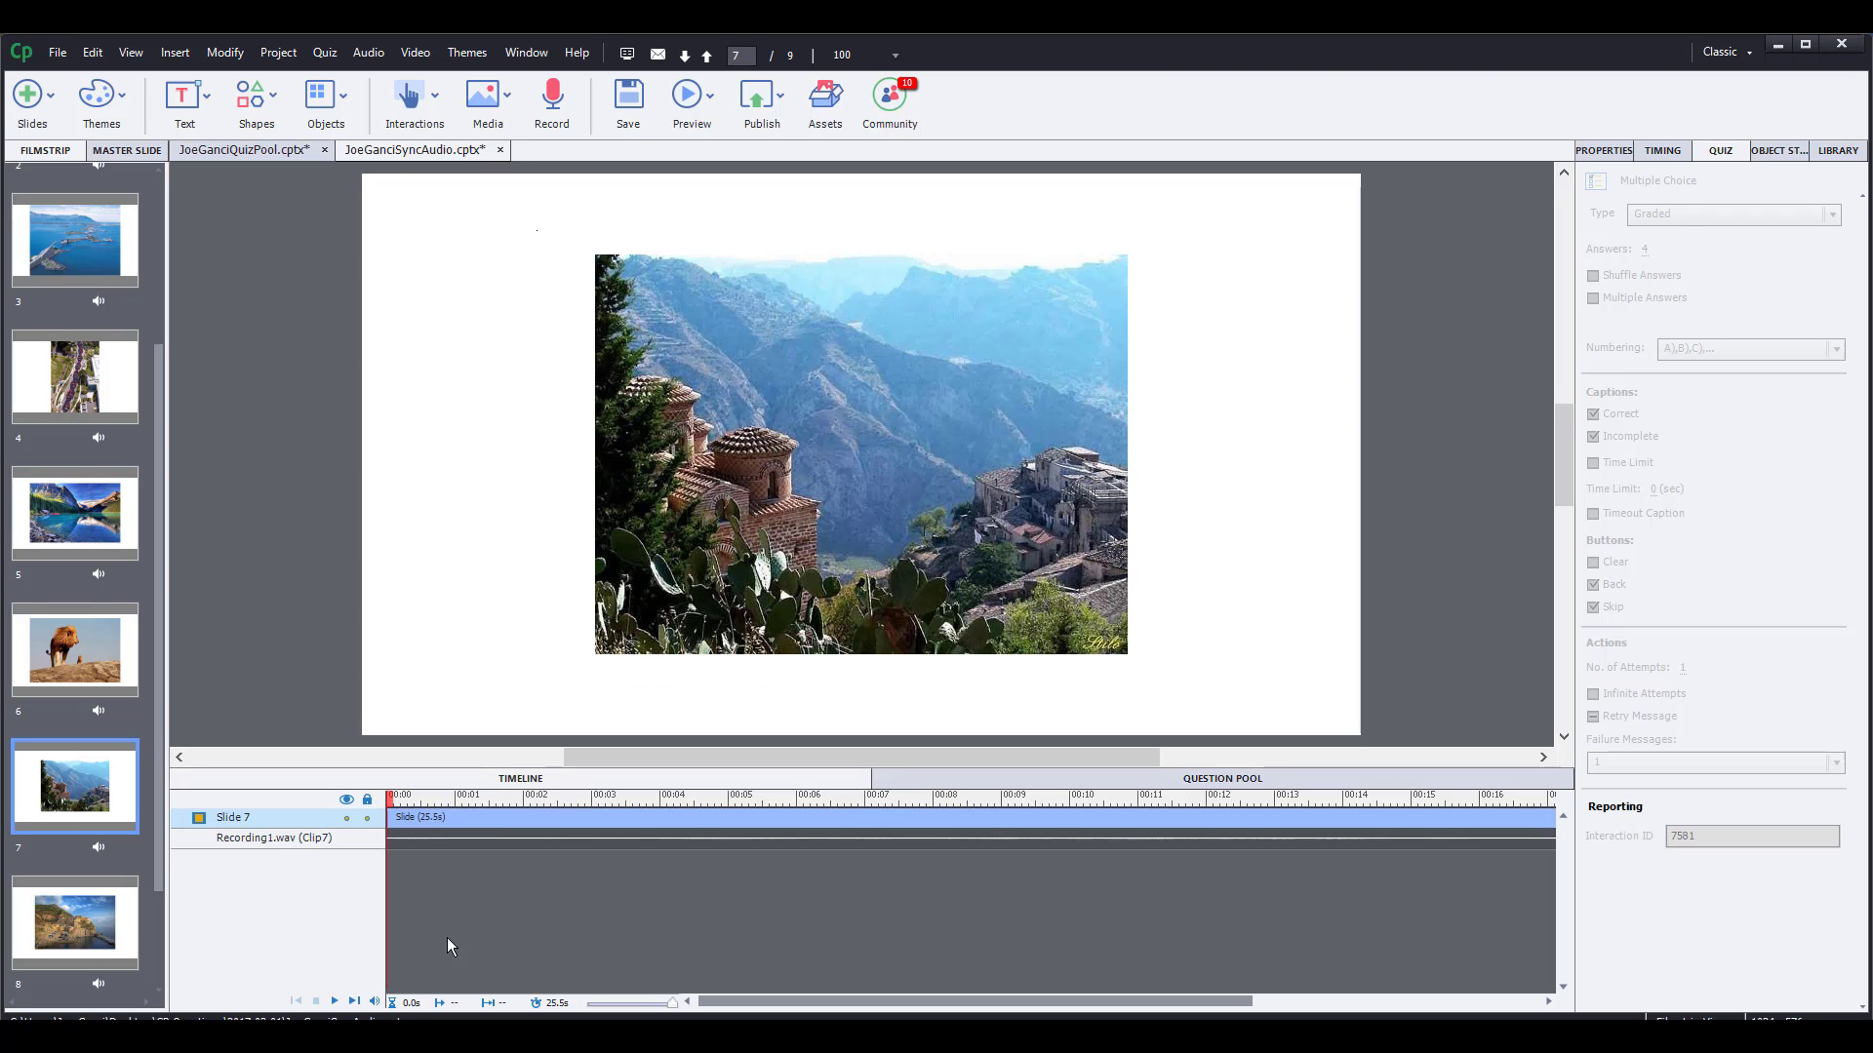